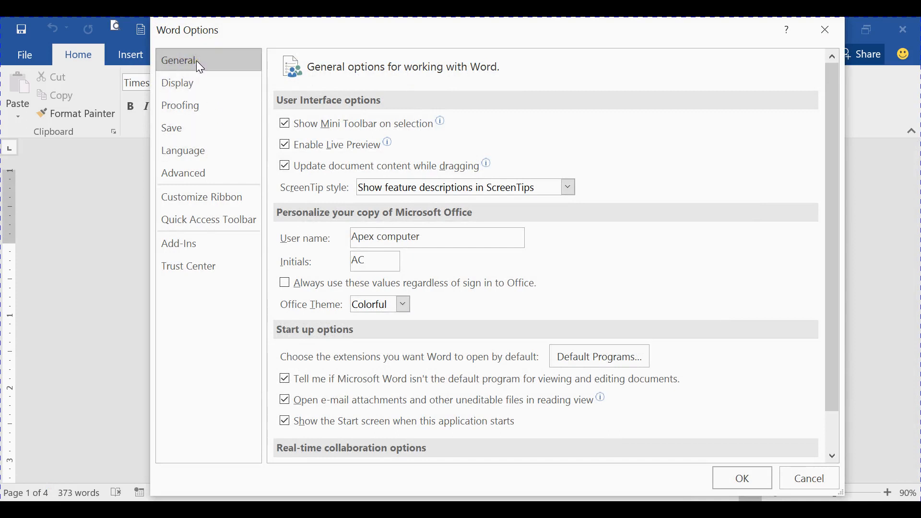
Step: Review the page display options for white space between pages, and examine the page gaps in the document
left_click(183, 88)
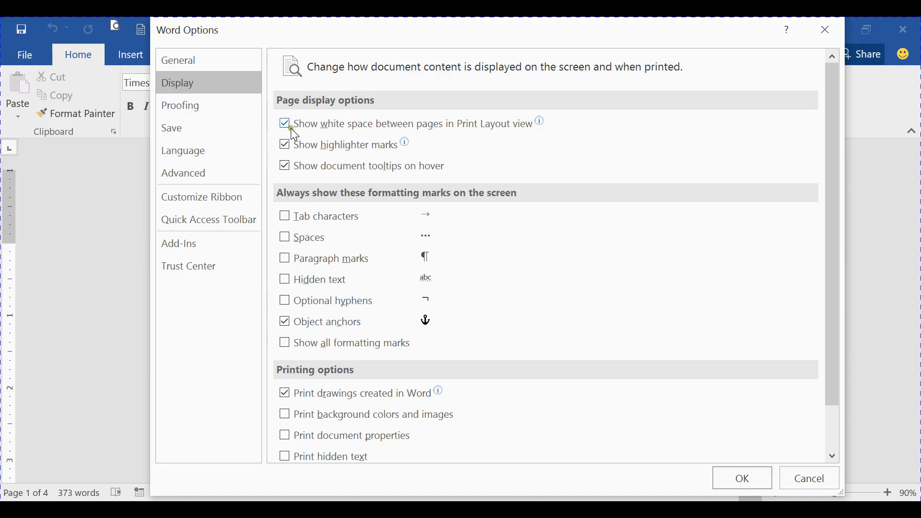
mouse_move(315, 129)
left_click(822, 38)
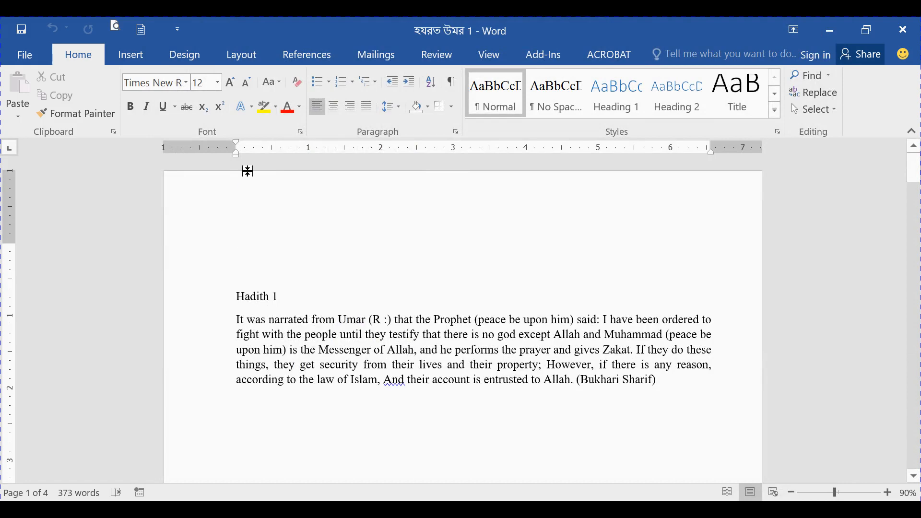
scroll(514, 287, "down", 20)
scroll(425, 342, "up", 10)
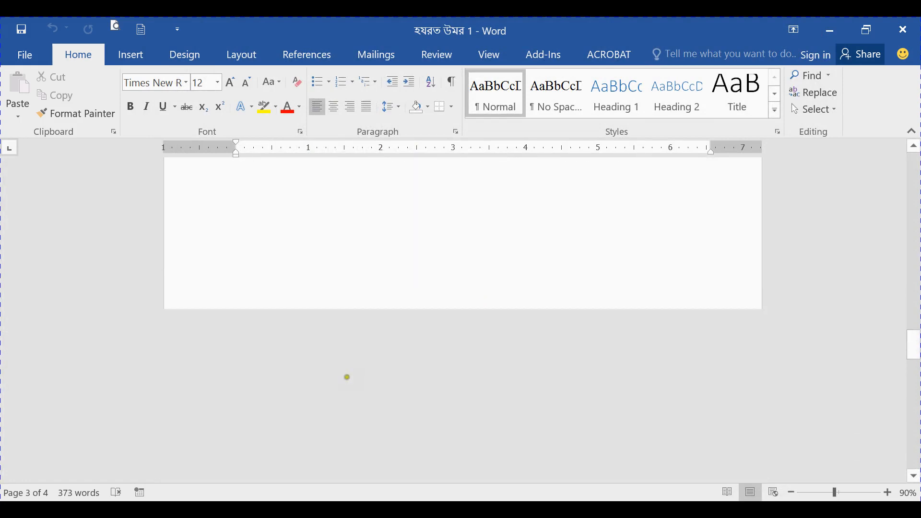
left_click(342, 246)
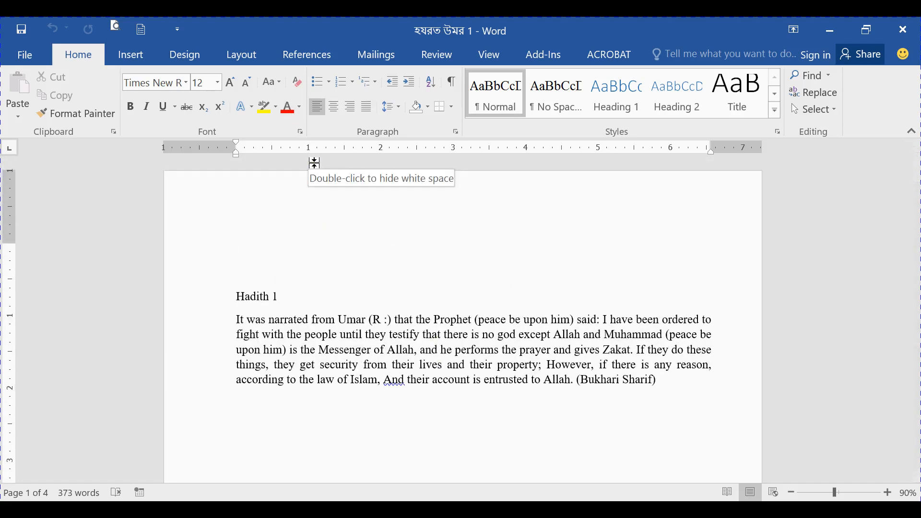
Step: Turn off showing white space between pages in Print Layout view in the display options
left_click(143, 33)
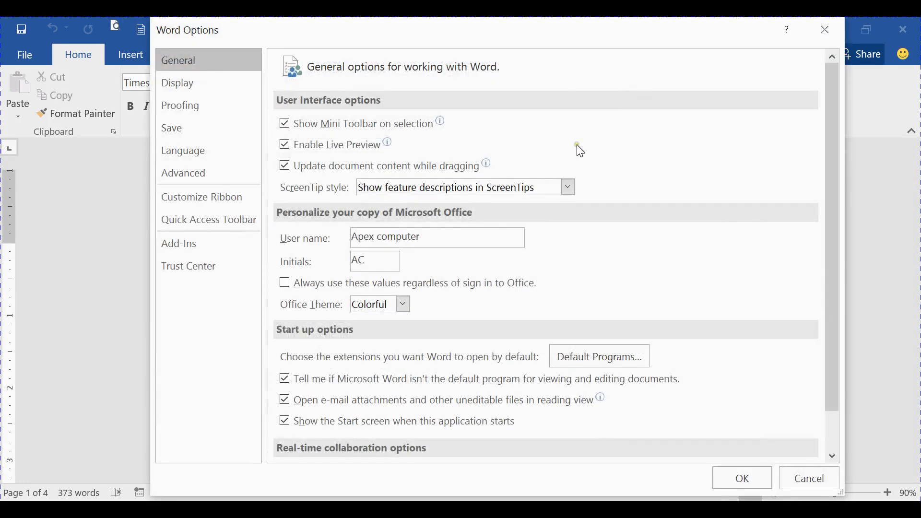
left_click(194, 84)
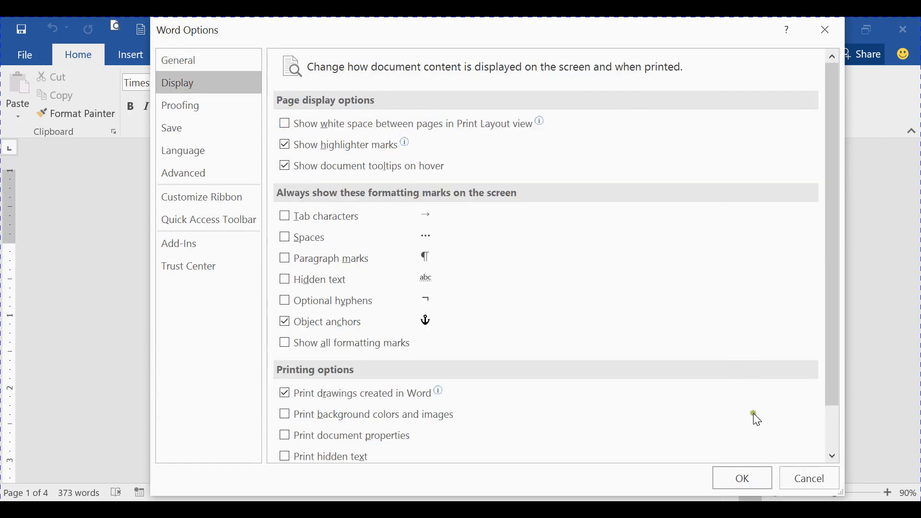
left_click(746, 477)
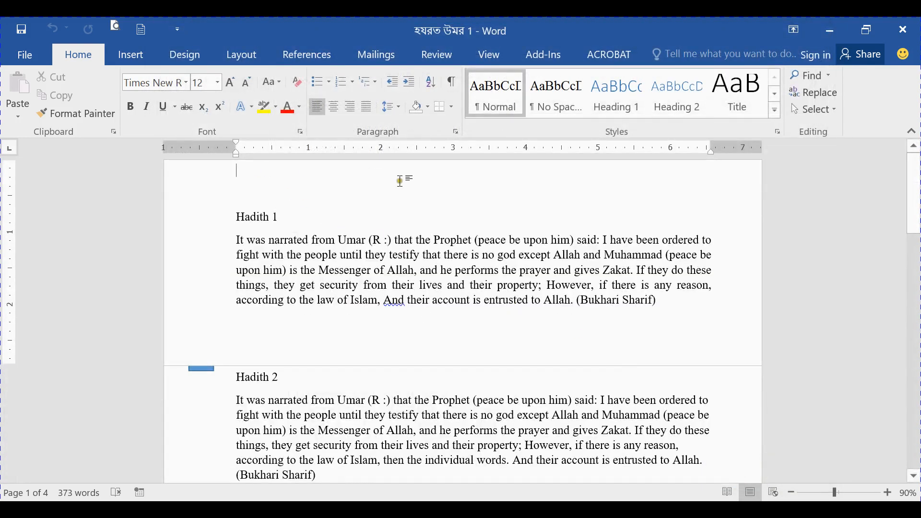
Step: Examine the page boundaries throughout the document, from Hadith 1 to the Index heading
key("ctrl+End")
scroll(335, 381, "up", 10)
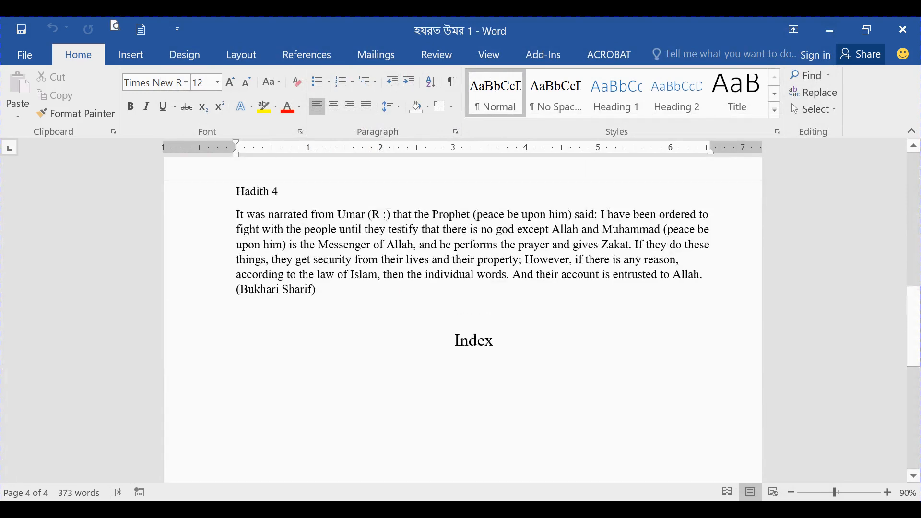
scroll(335, 381, "up", 7)
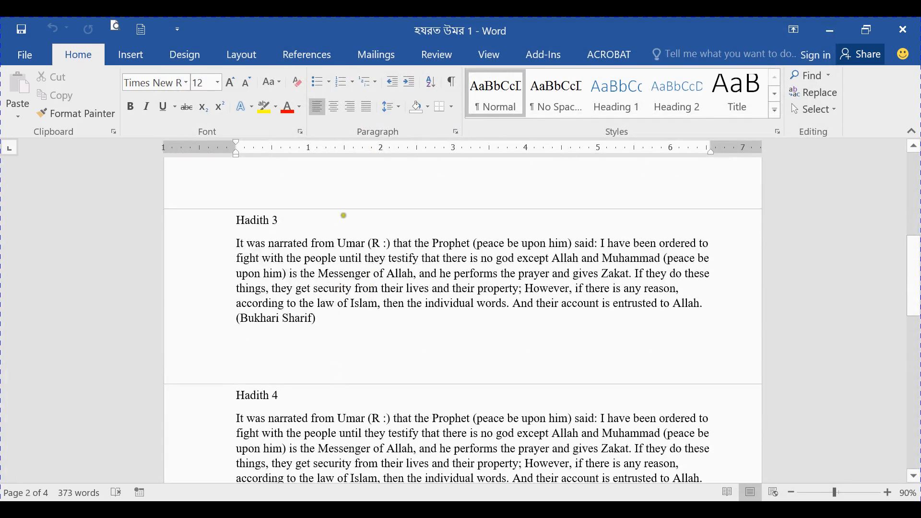
scroll(351, 225, "up", 4)
scroll(360, 235, "up", 3)
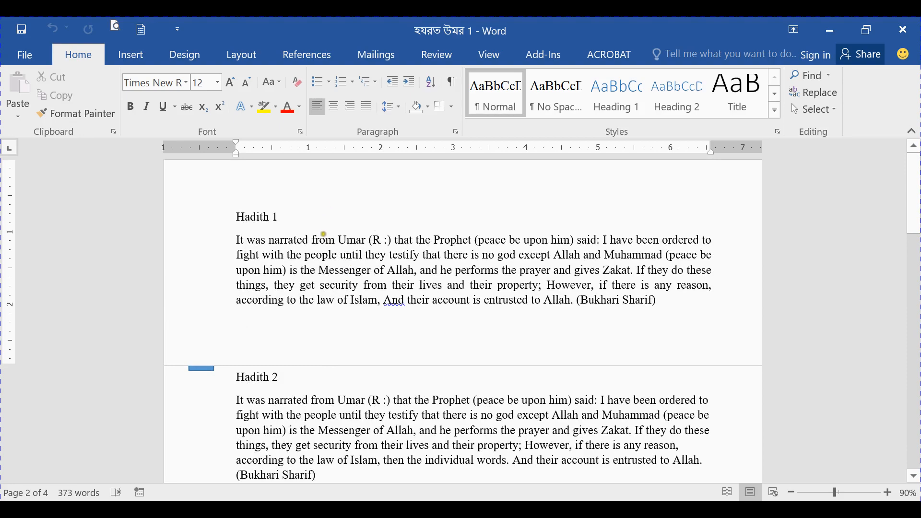
scroll(344, 308, "down", 12)
scroll(346, 314, "down", 11)
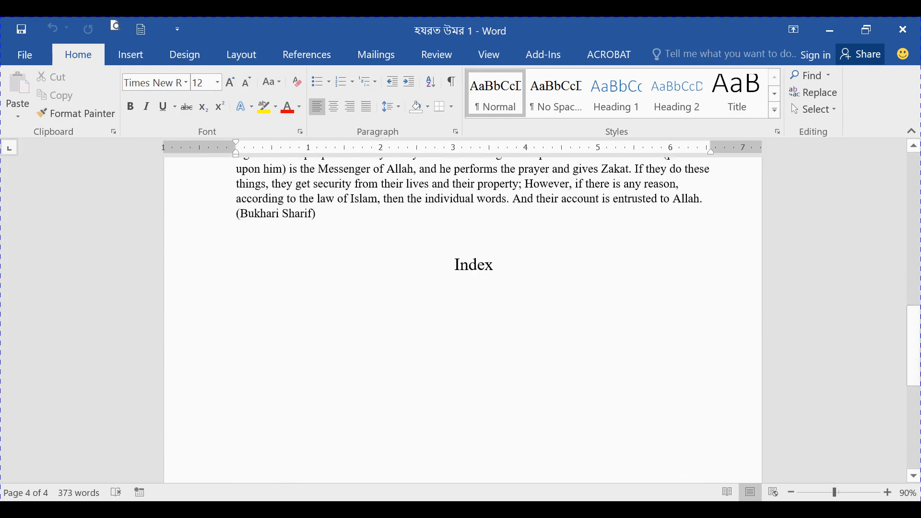
scroll(348, 313, "up", 20)
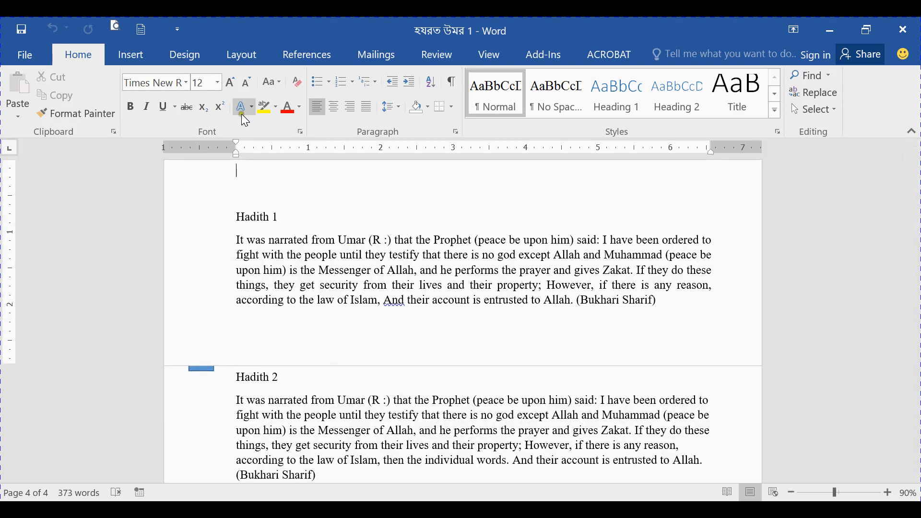
Step: Turn on showing white space between pages in Print Layout view in the display options
left_click(140, 29)
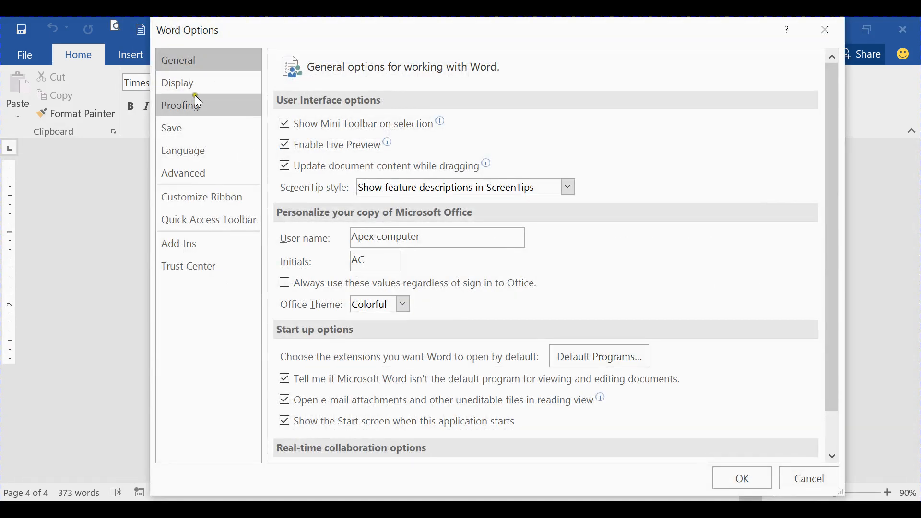
left_click(215, 86)
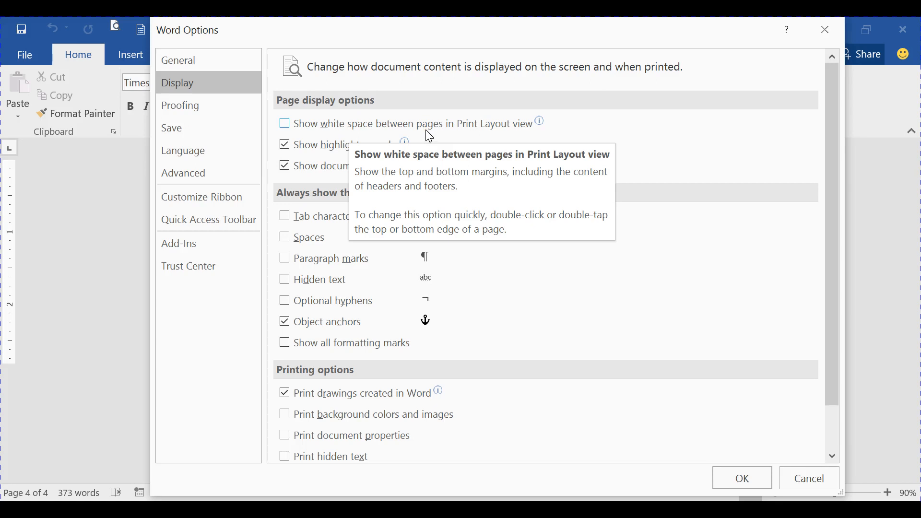
left_click(286, 125)
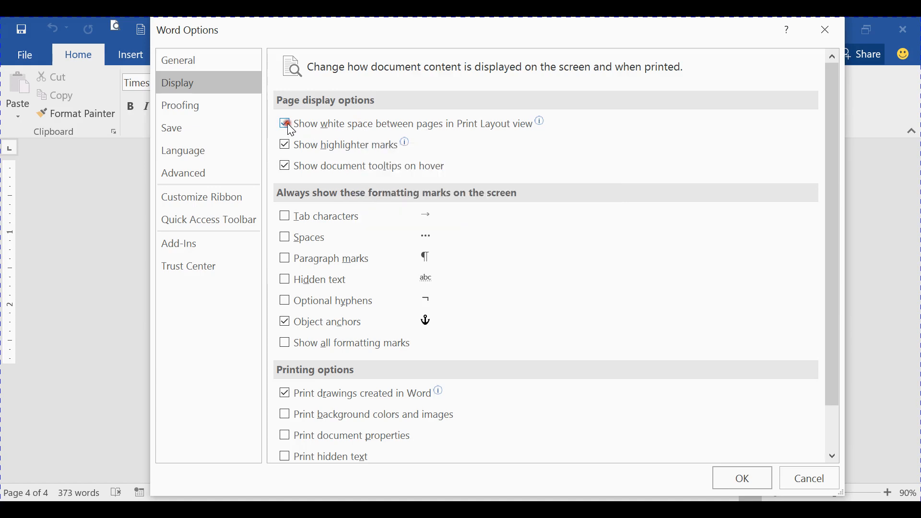
left_click(754, 480)
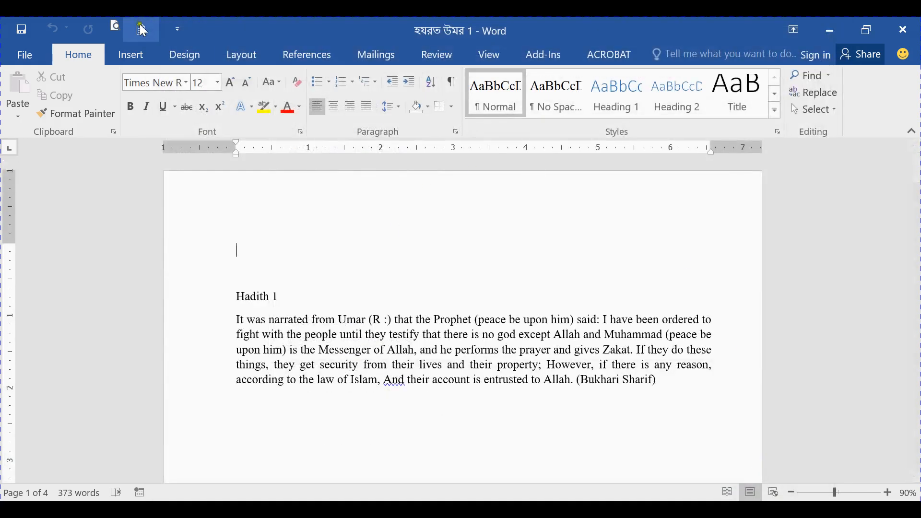
Step: Review the highlighter marks setting in the page display options without changing anything
left_click(142, 31)
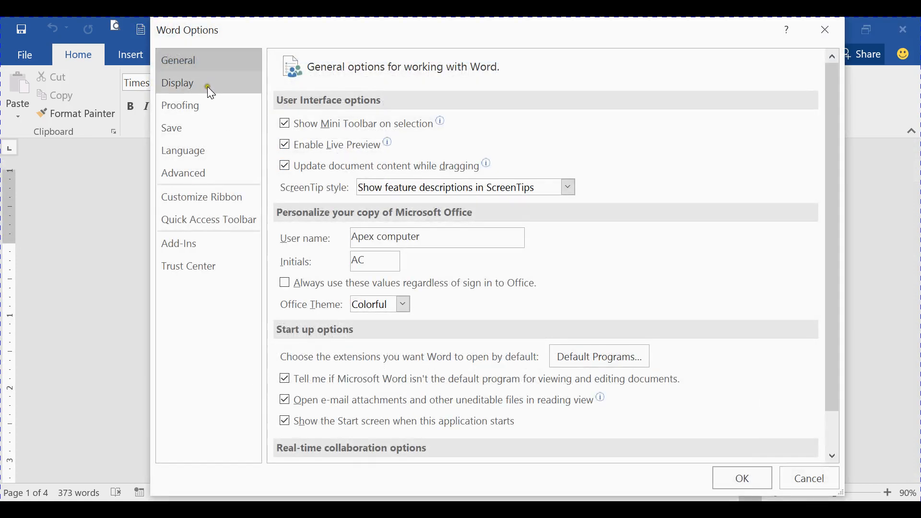
left_click(208, 86)
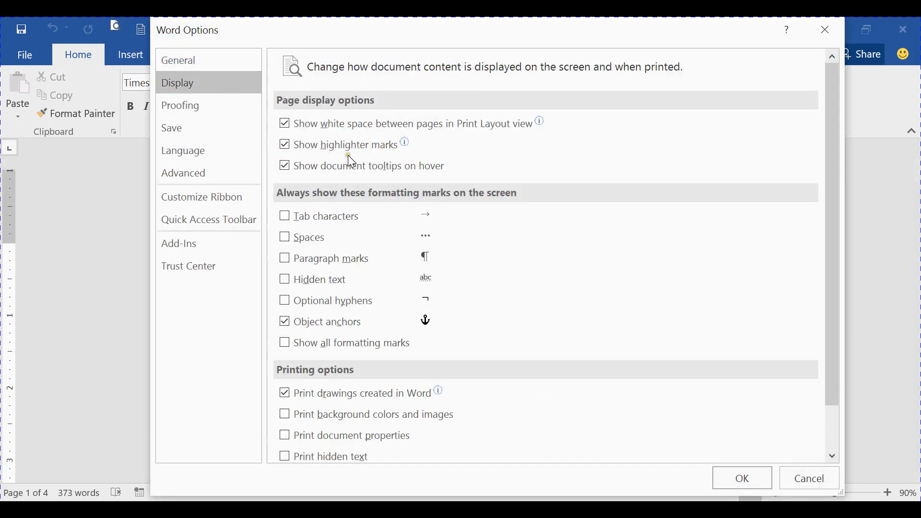
left_click(828, 35)
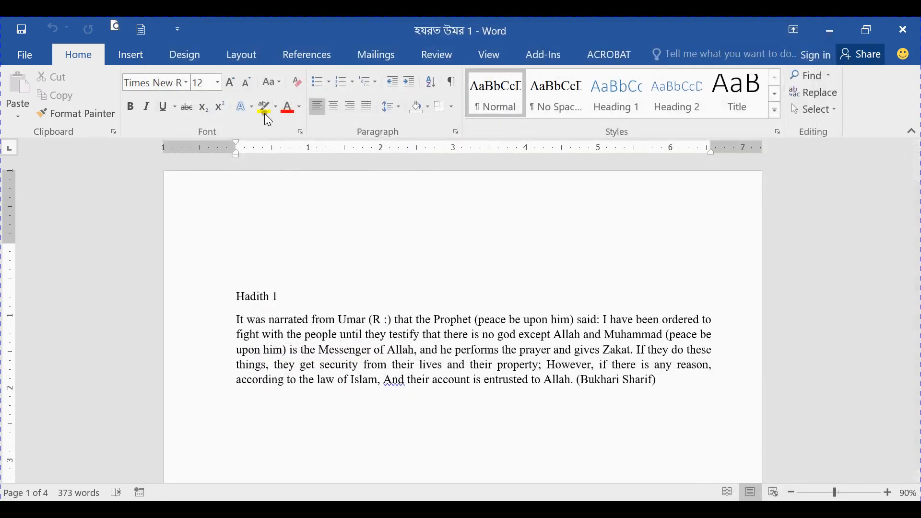
Step: Highlight "It was narrated", "Messenger of Allah, and" and "and their property" in yellow in the Hadith 1 paragraph
left_click(277, 106)
left_click(274, 129)
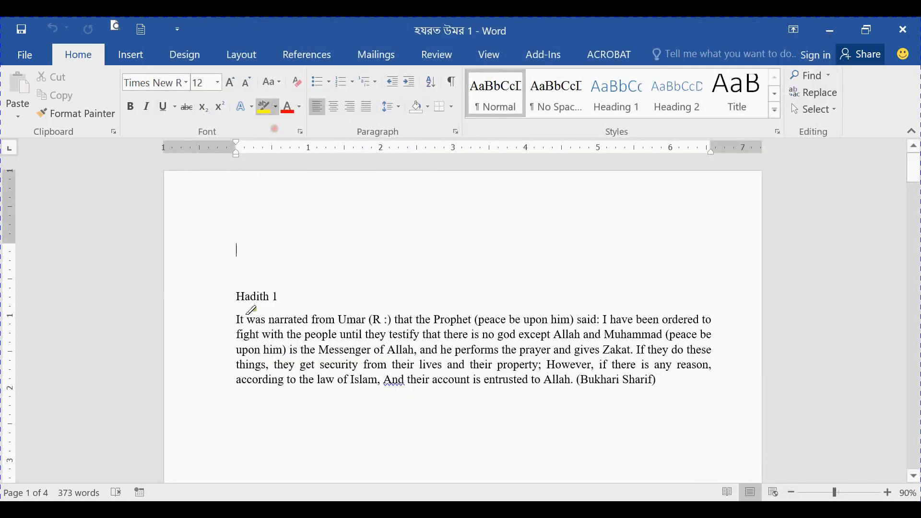
mouse_move(236, 321)
left_mouse_down()
mouse_move(308, 320)
mouse_move(427, 358)
mouse_move(539, 367)
left_mouse_up()
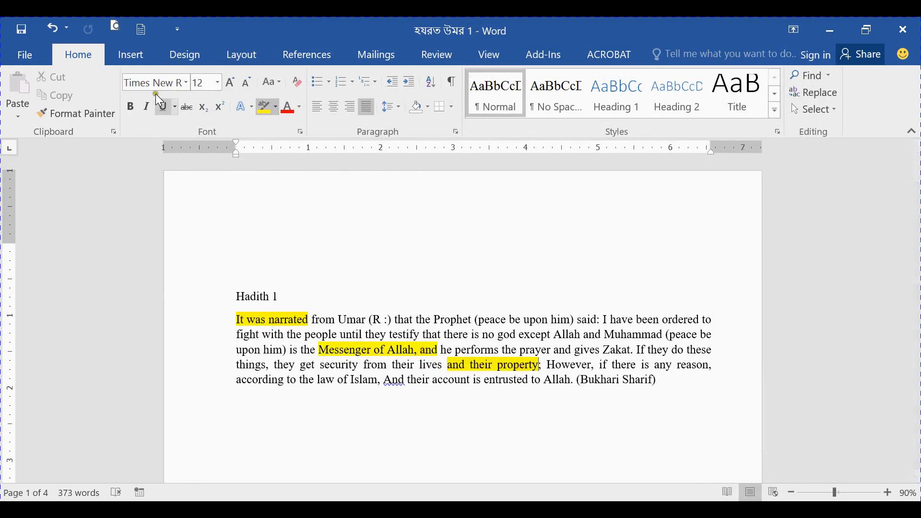
Step: Turn off the Show highlighter marks option in the page display options
left_click(141, 34)
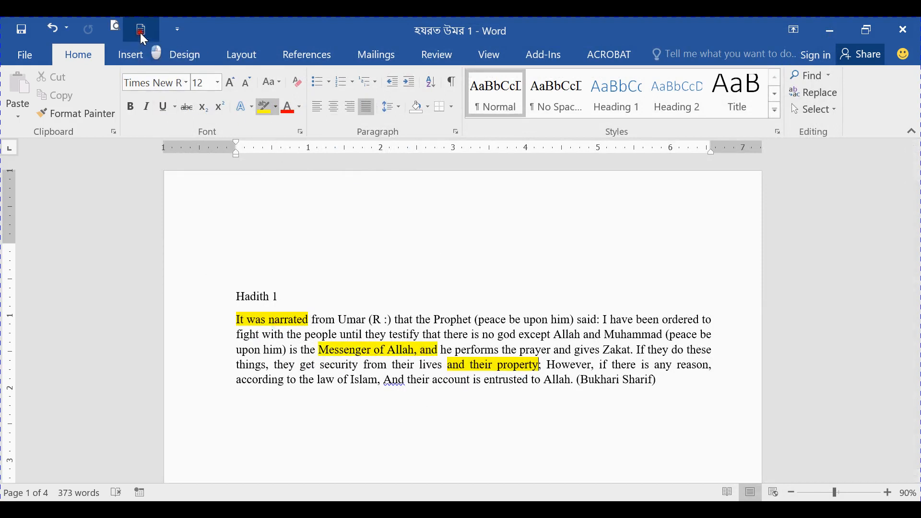
left_click(202, 85)
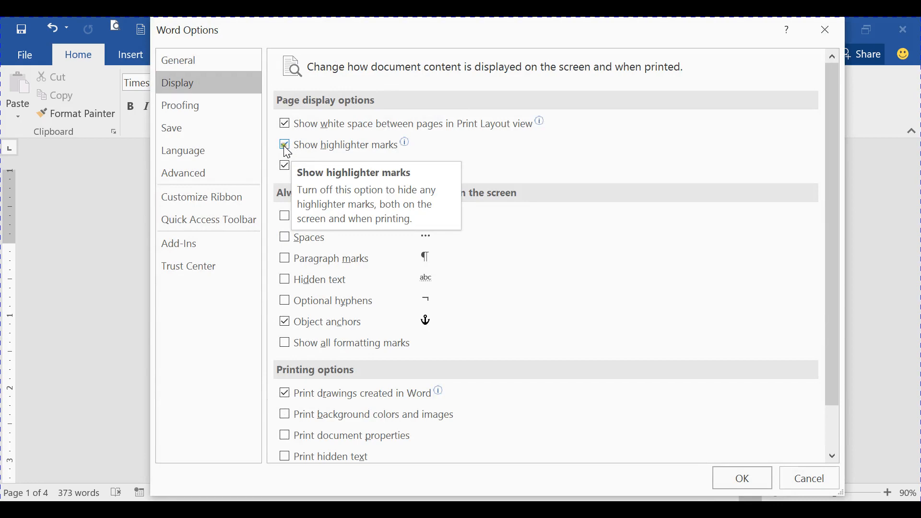
left_click(285, 146)
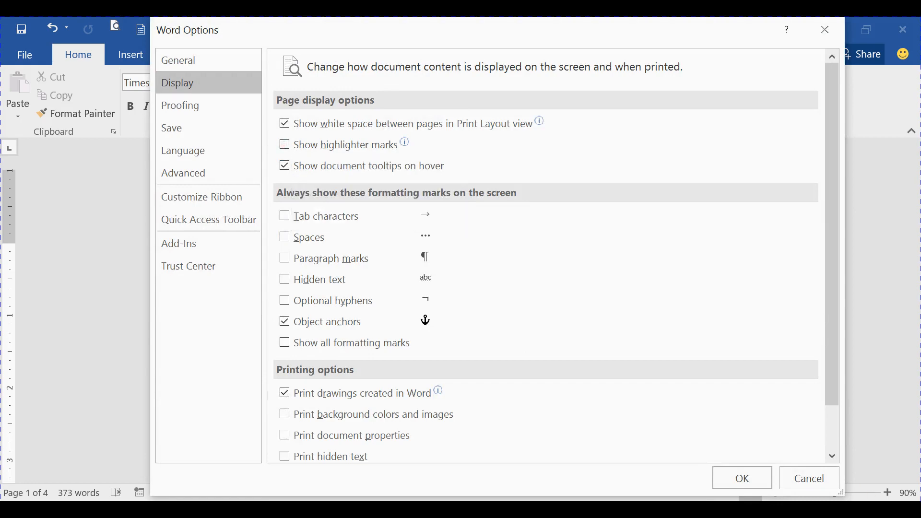
left_click(755, 479)
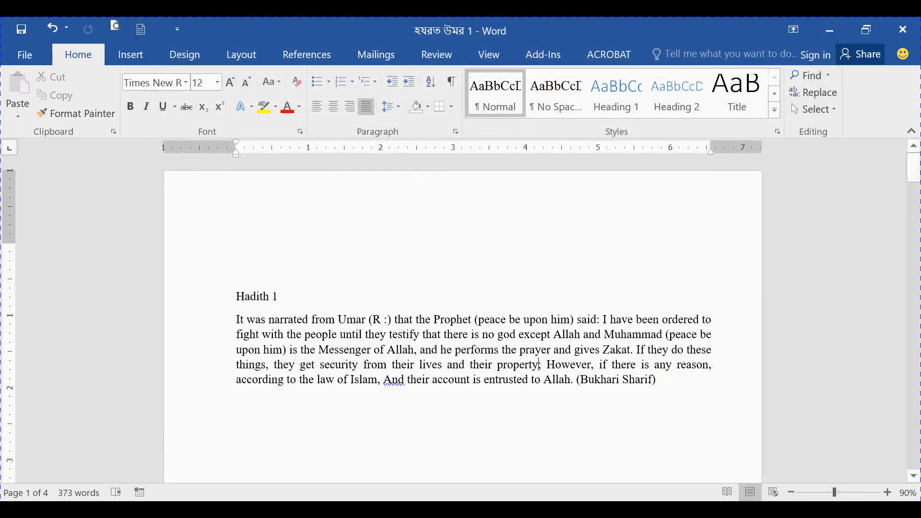
Step: Turn on the Show highlighter marks option in the page display options
left_click(146, 32)
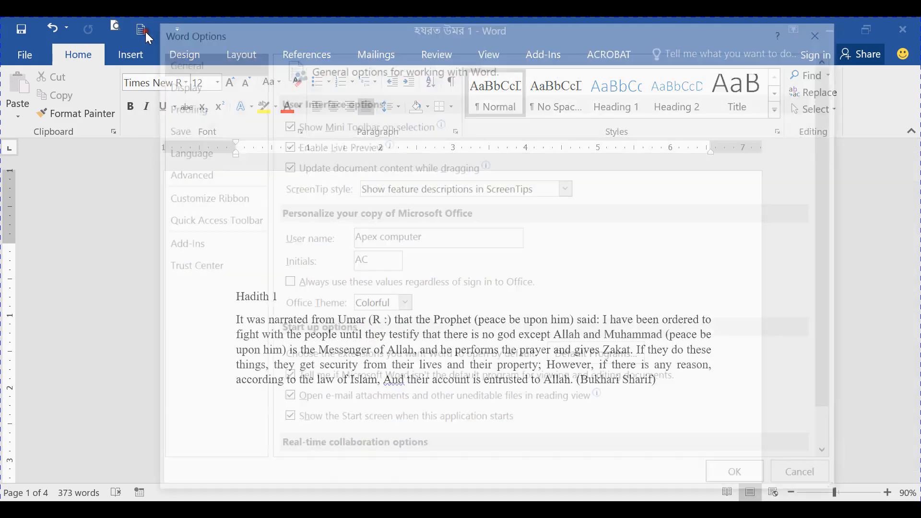
left_click(197, 88)
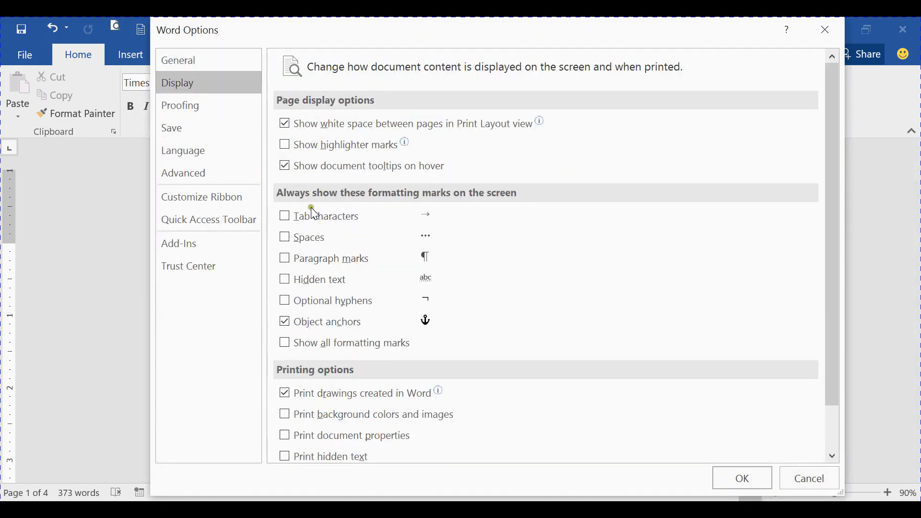
left_click(299, 144)
left_click(751, 481)
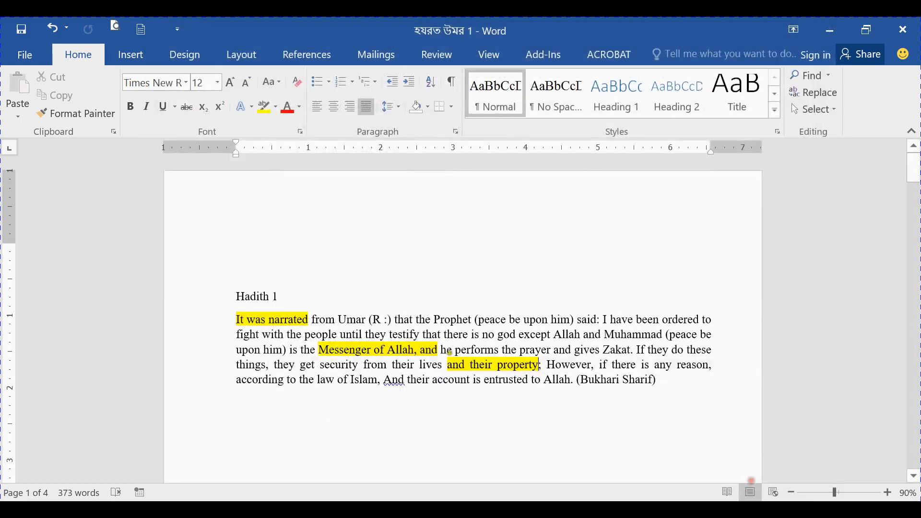
Step: Remove the yellow highlighting from the Hadith 1 paragraph by setting its highlight to No Color
left_click_drag(235, 317, 543, 391)
left_click(276, 107)
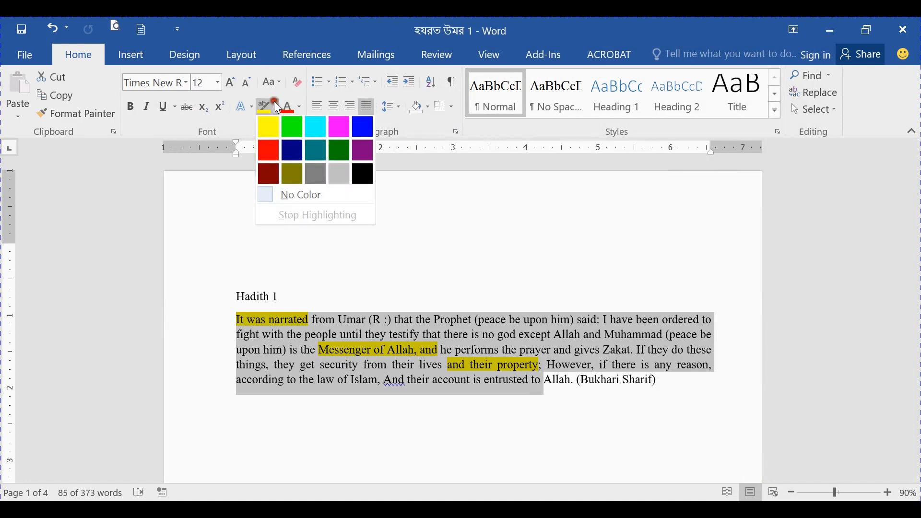
left_click(286, 195)
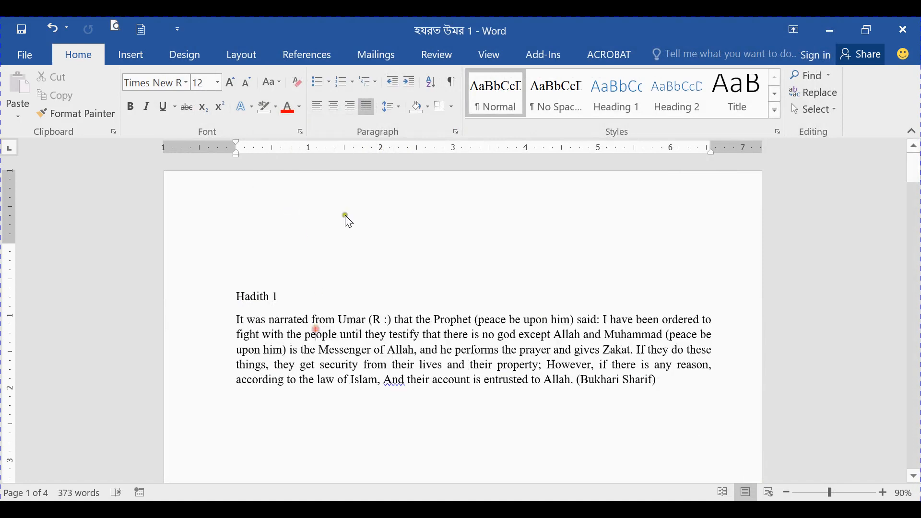
Step: Review the document tooltips setting in the page display options, and view the tooltip of the Align Left command
left_click(144, 29)
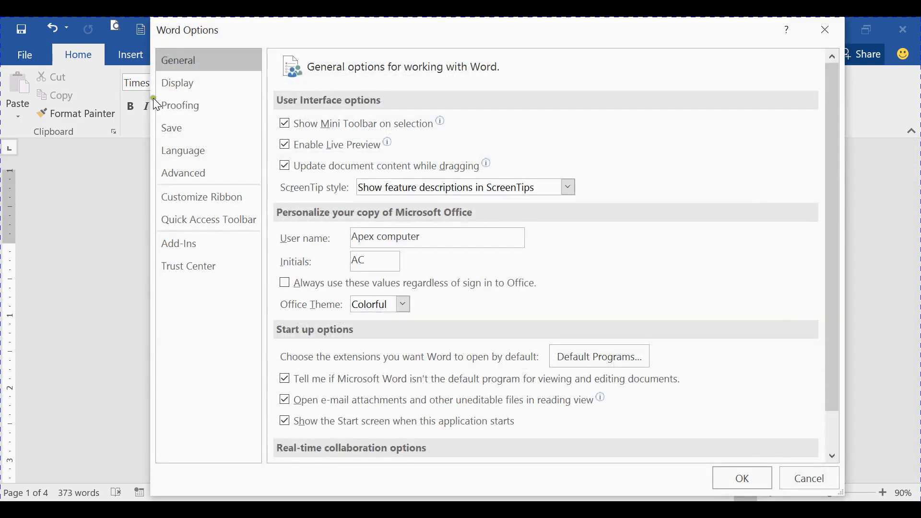
left_click(165, 85)
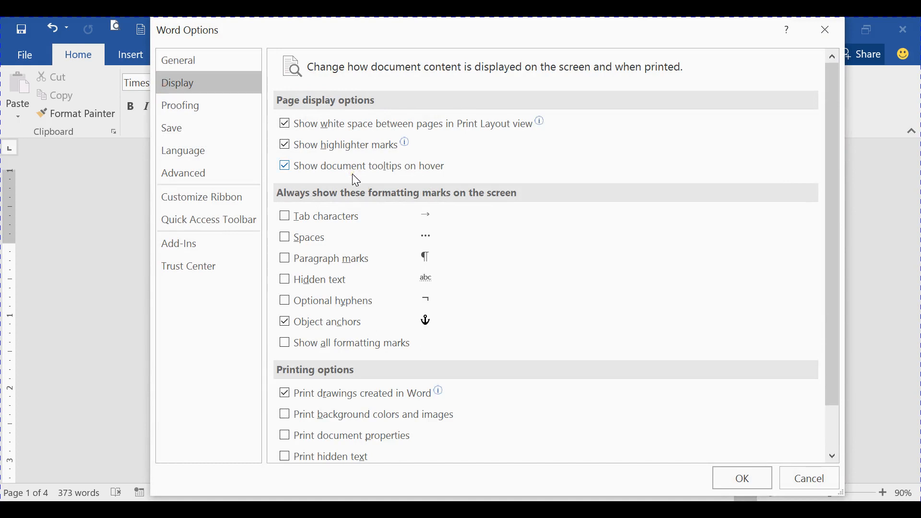
left_click(827, 31)
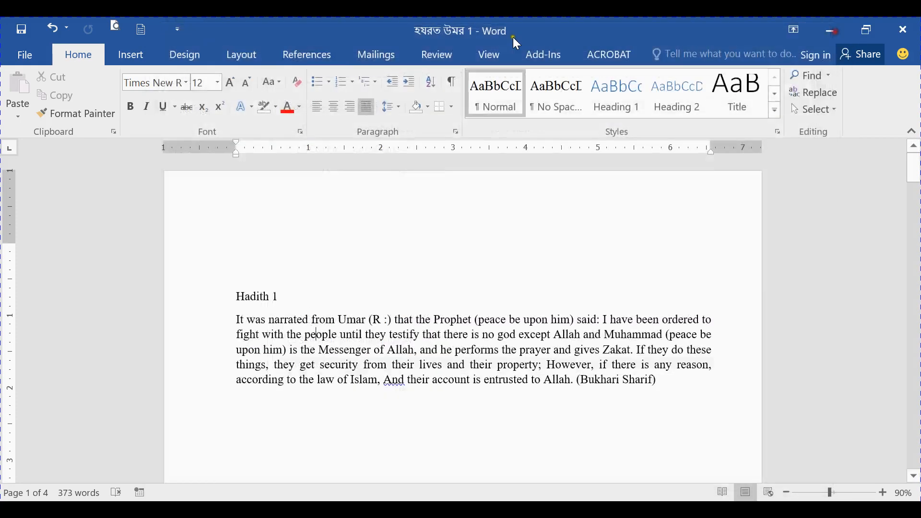
left_click(315, 108)
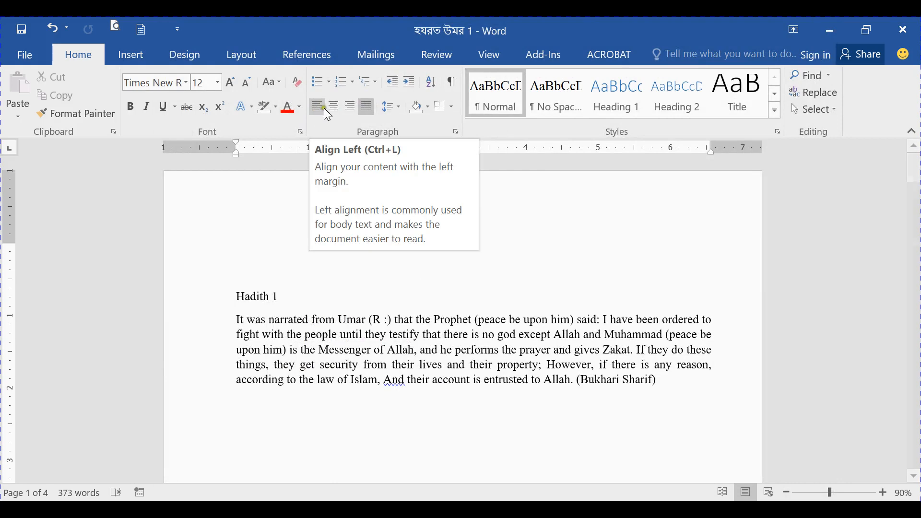
Step: Toggle the document tooltips option off and on, and turn on Tab characters among the always-shown formatting marks
left_click(143, 29)
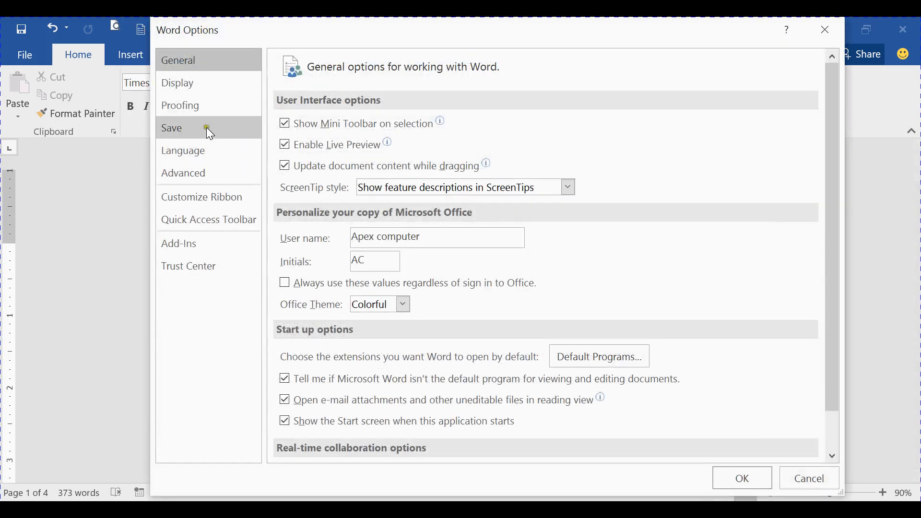
left_click(197, 88)
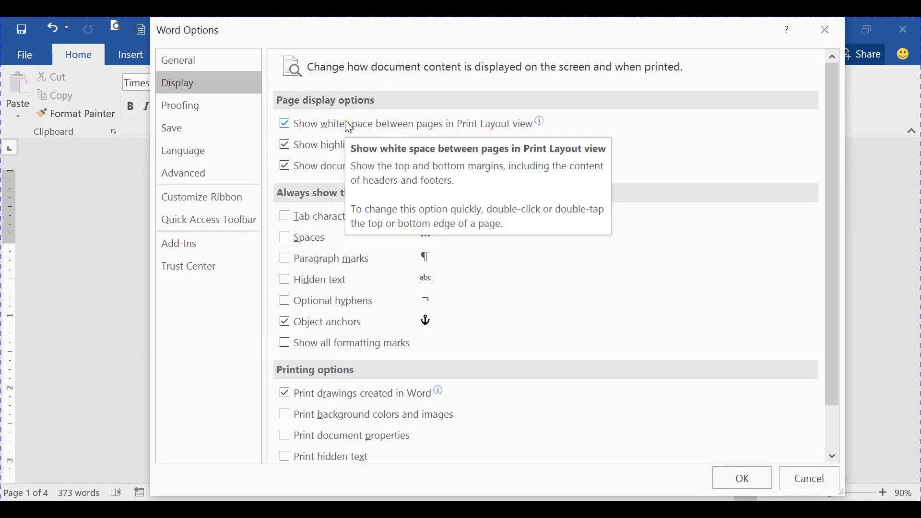
left_click(297, 166)
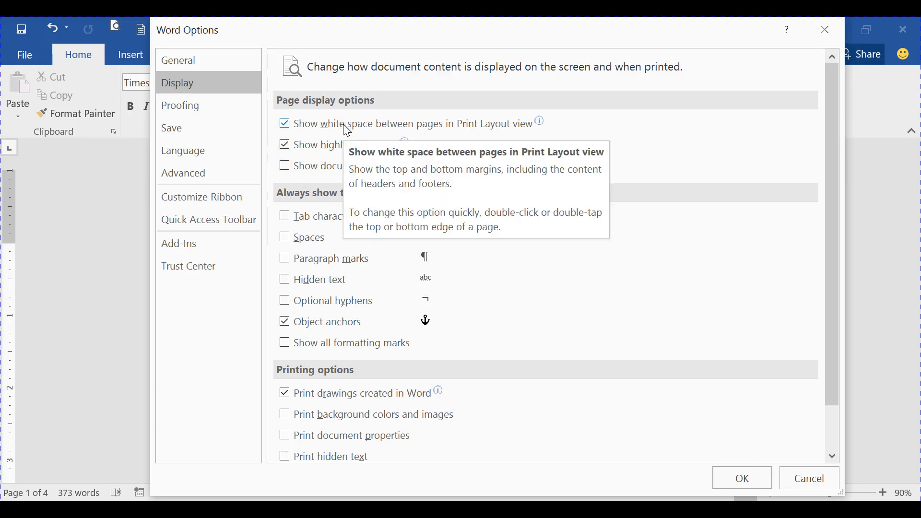
left_click(293, 166)
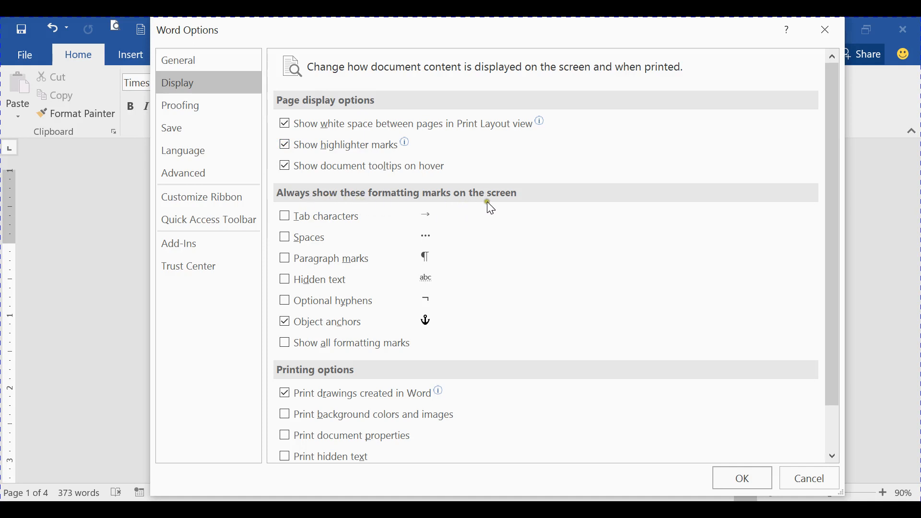
left_click(288, 220)
left_click(730, 476)
Step: Insert a row of tab characters after the Hadith 1 heading
left_click(314, 298)
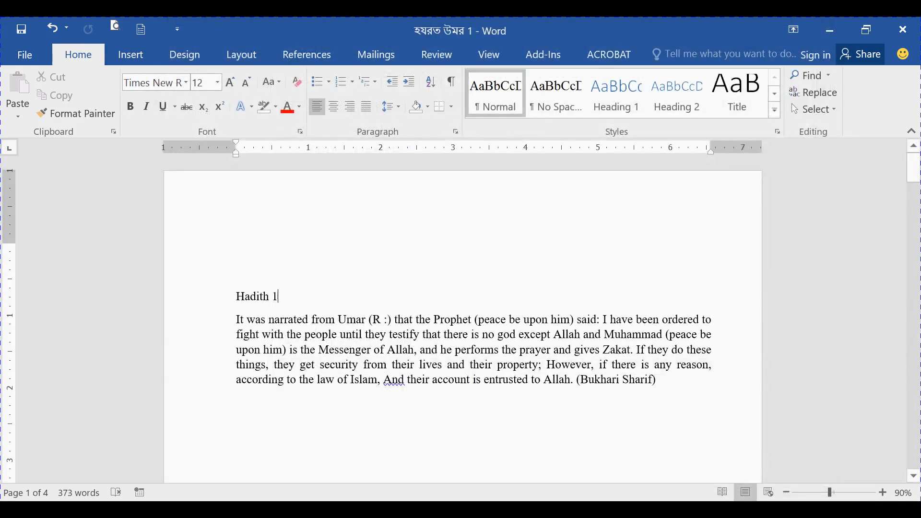
key("Tab")
key("Tab")
key("Tab")
key("Tab")
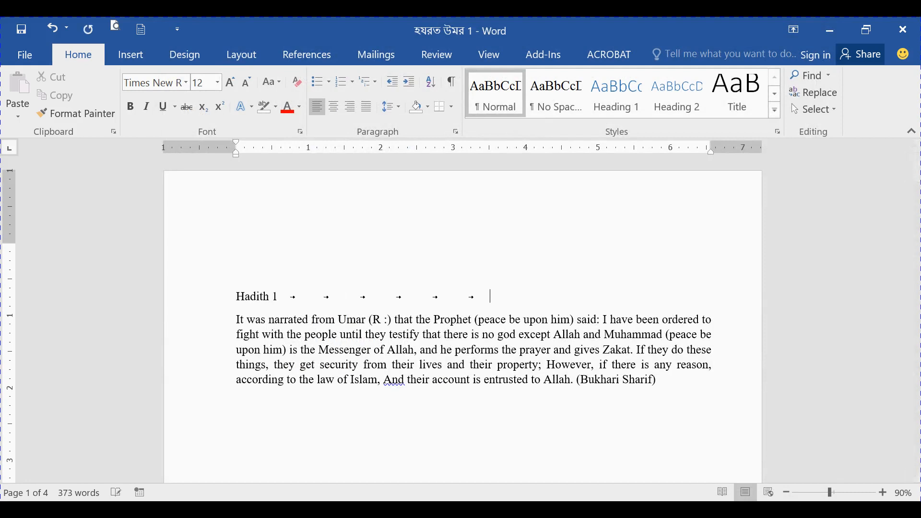
key("Tab")
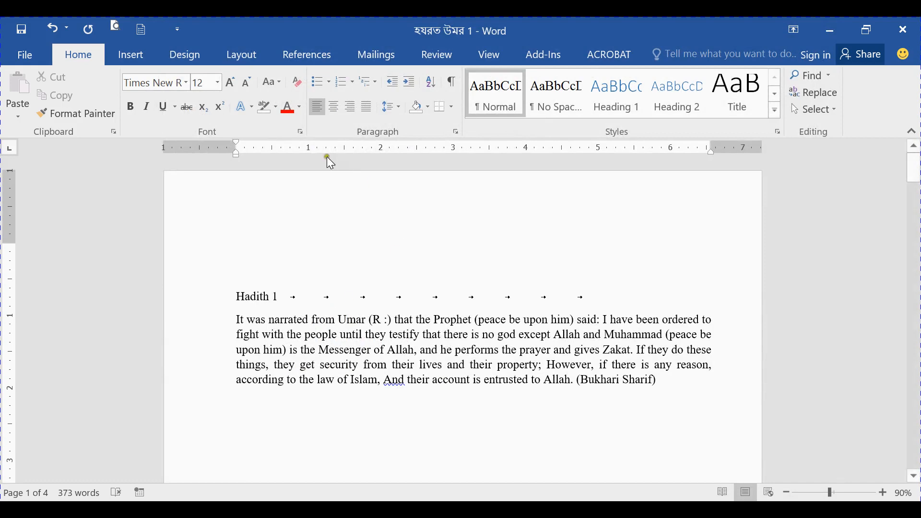
Step: Turn off Tab characters among the always-shown formatting marks in the display options
left_click(144, 31)
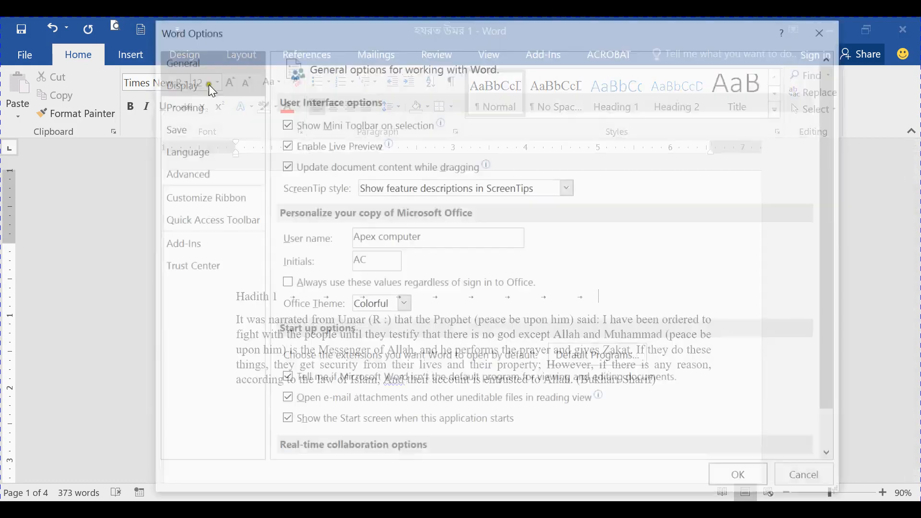
left_click(186, 90)
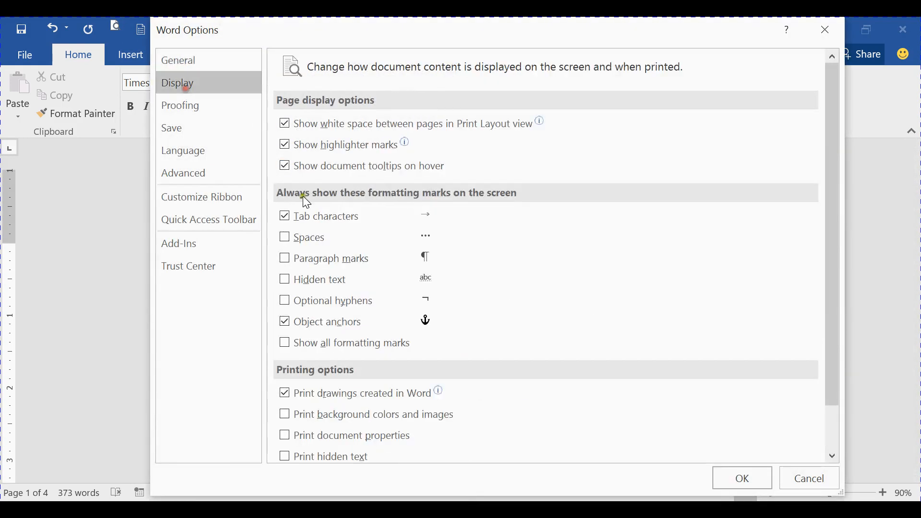
left_click(286, 215)
left_click(741, 478)
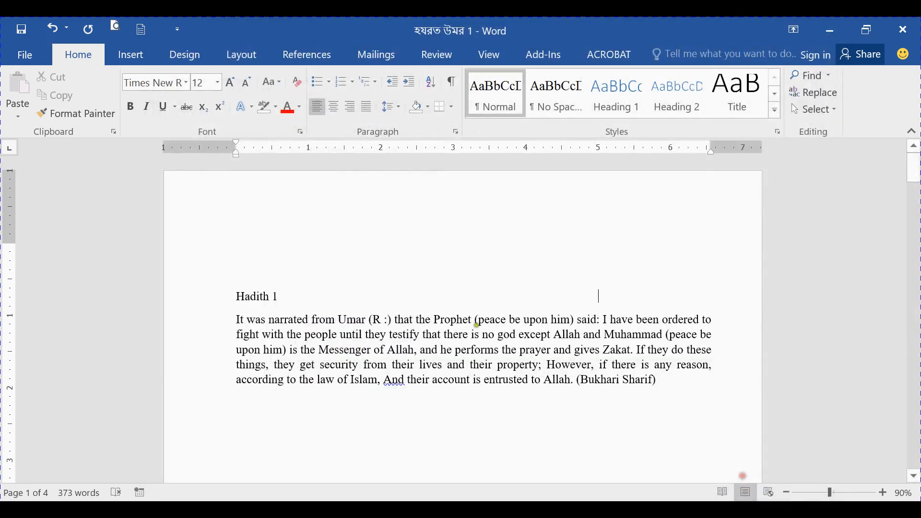
Step: Turn on the Spaces formatting mark in the display options, and add a run of spaces on the blank line below the Hadith paragraph
left_click(146, 29)
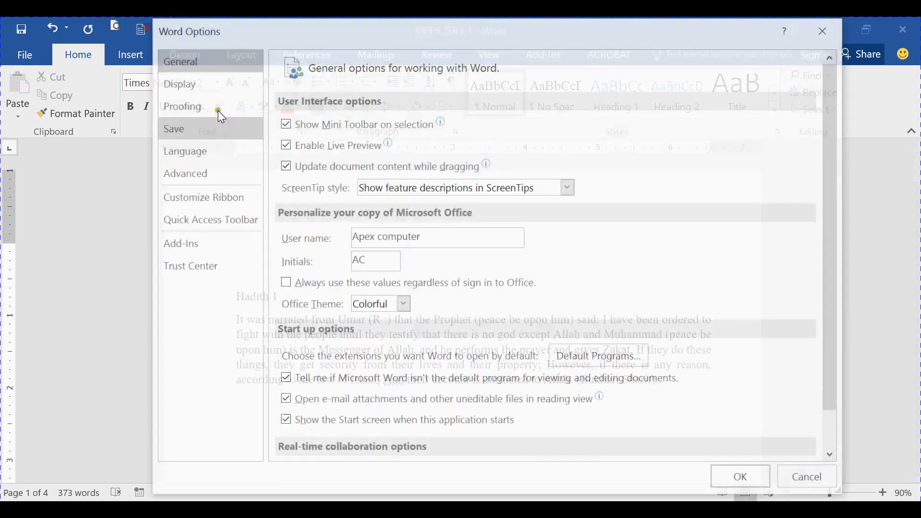
left_click(200, 87)
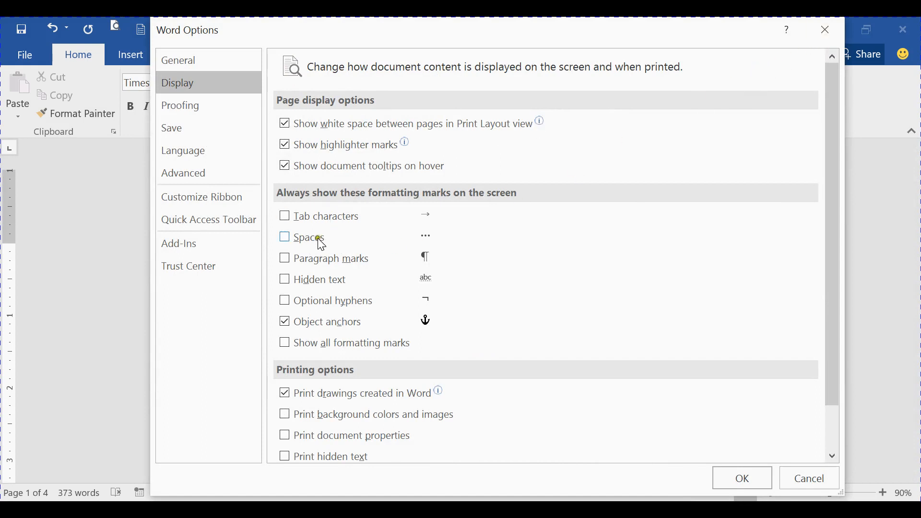
left_click(744, 479)
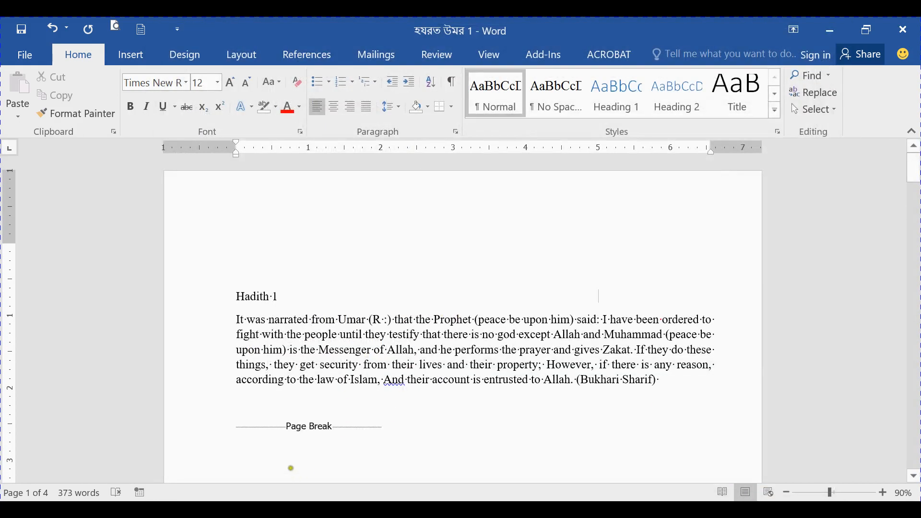
left_click(283, 452)
left_click(269, 411)
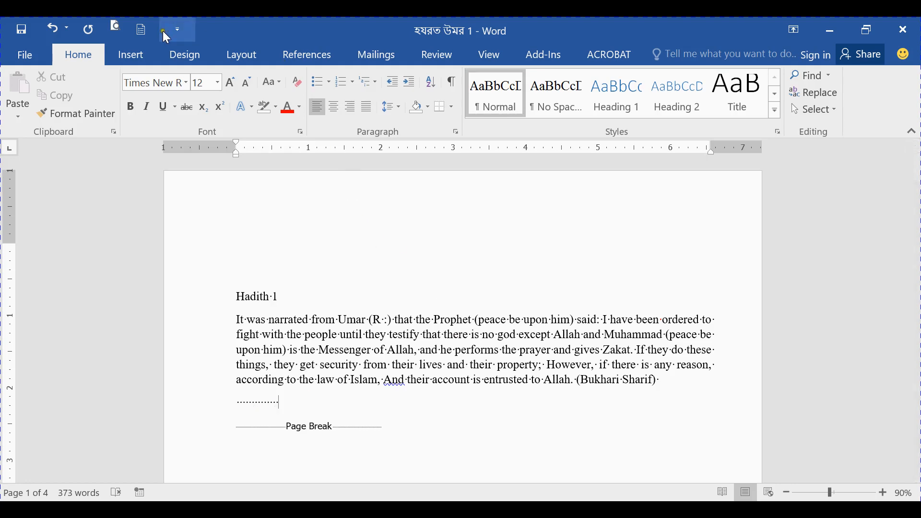
Step: Turn off Spaces among the always-shown formatting marks in the display options
left_click(141, 29)
left_click(189, 87)
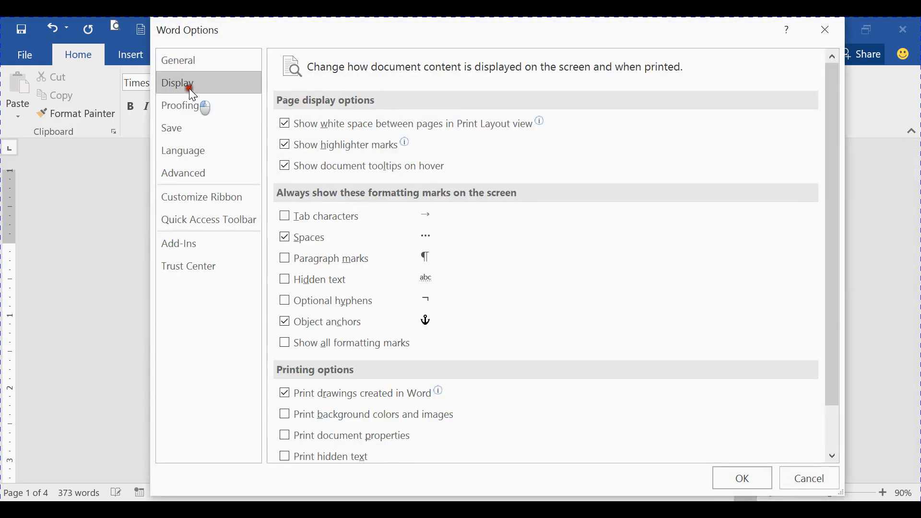
left_click(285, 237)
left_click(285, 237)
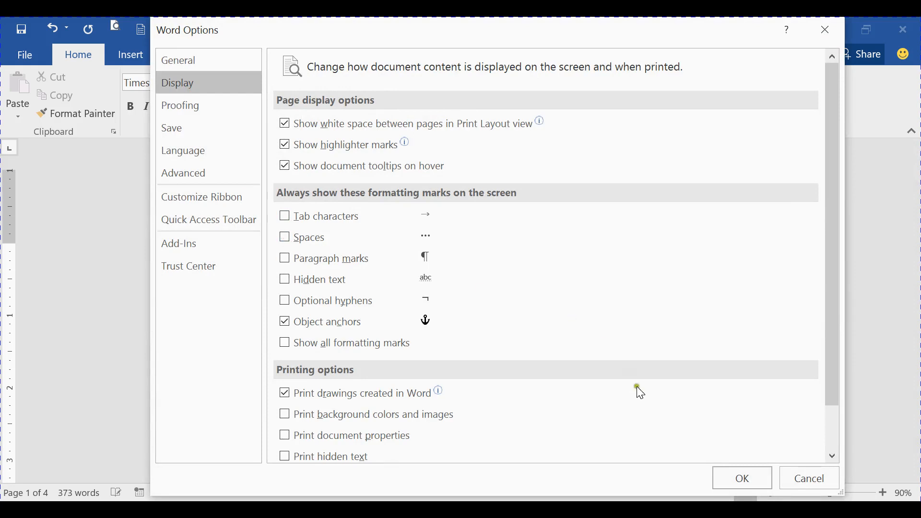
left_click(751, 477)
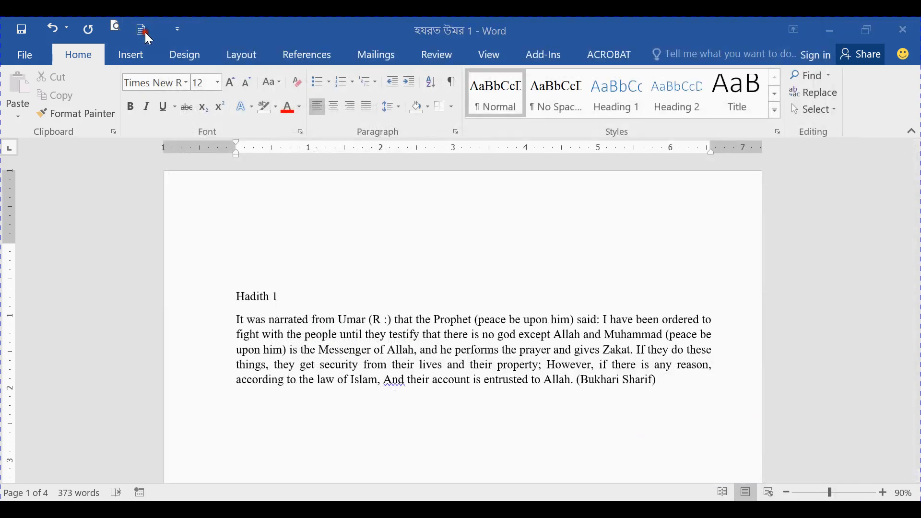
left_click(144, 32)
left_click(205, 88)
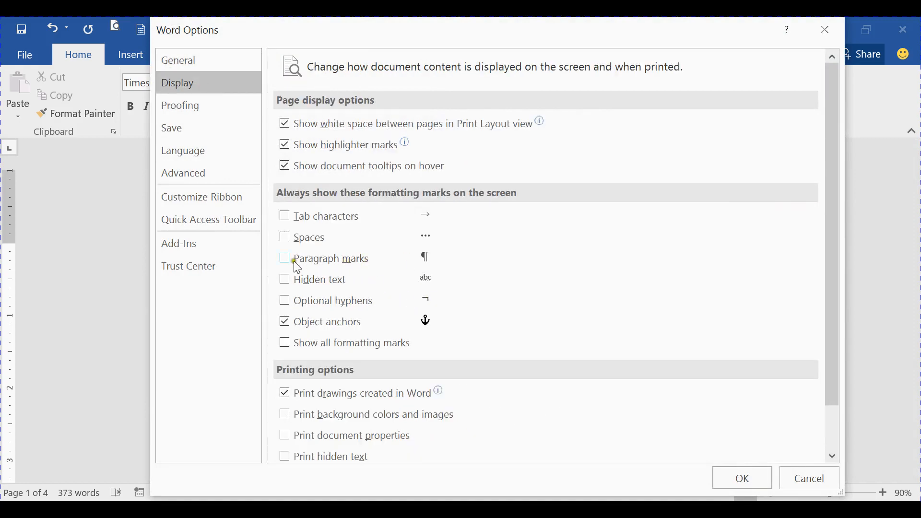
left_click(832, 467)
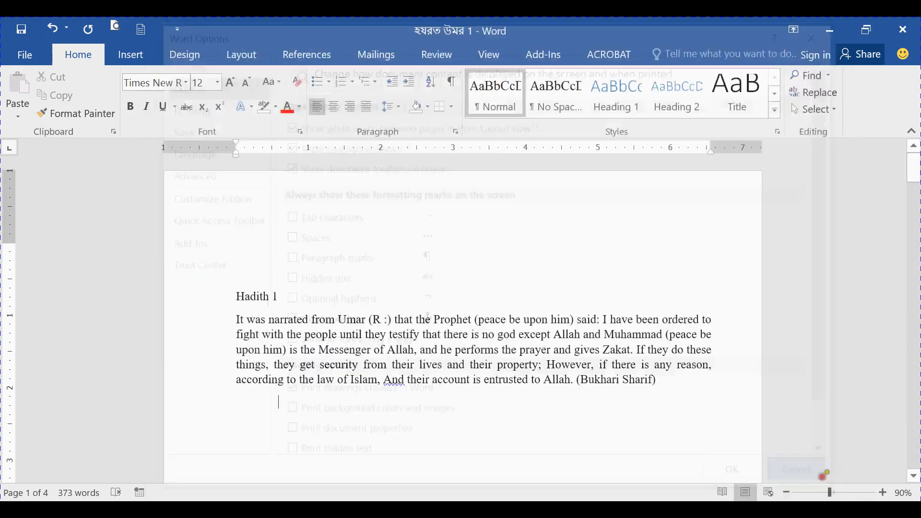
Step: Show all formatting marks, undo the run of spaces below the Hadith paragraph, and hide the marks again
left_click(455, 86)
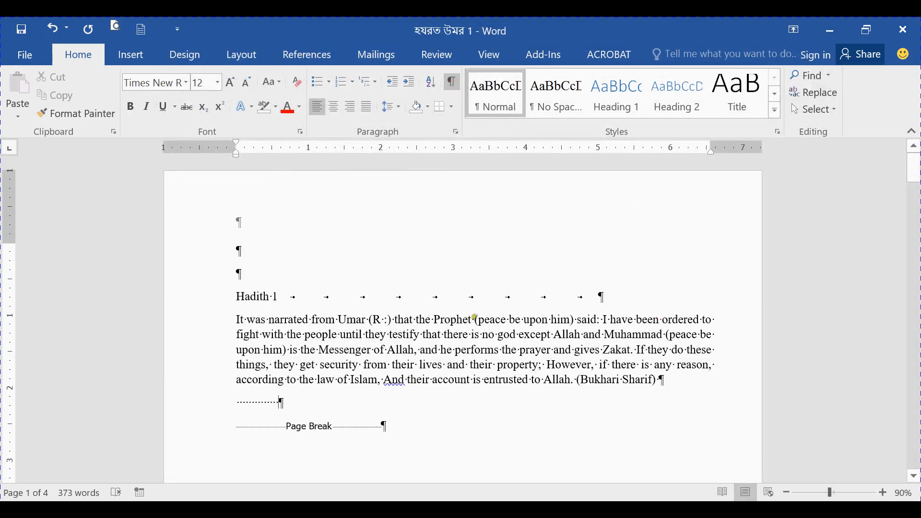
left_click(53, 29)
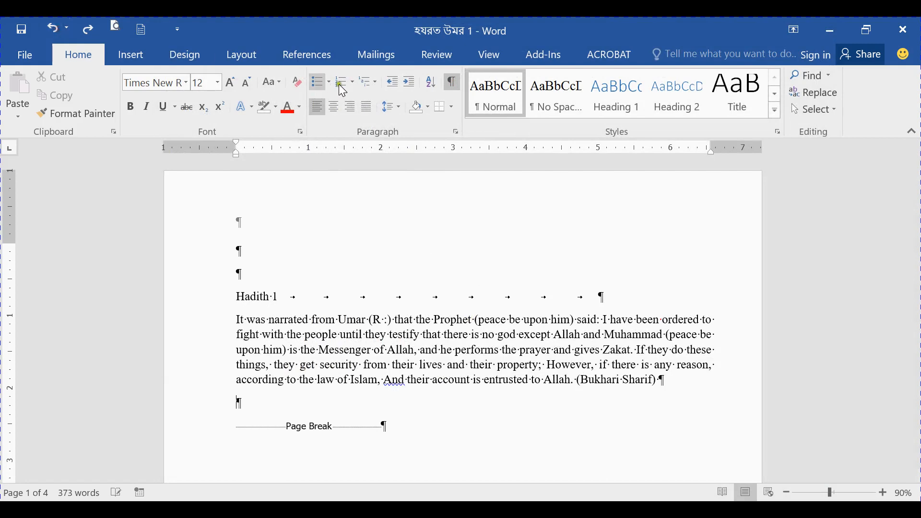
left_click(452, 82)
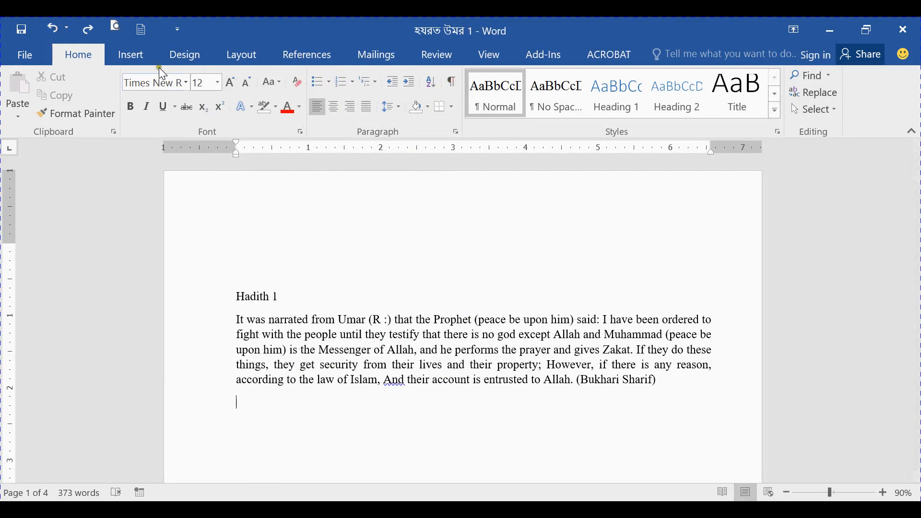
Step: Turn on Paragraph marks among the always-shown formatting marks in the display options
left_click(138, 32)
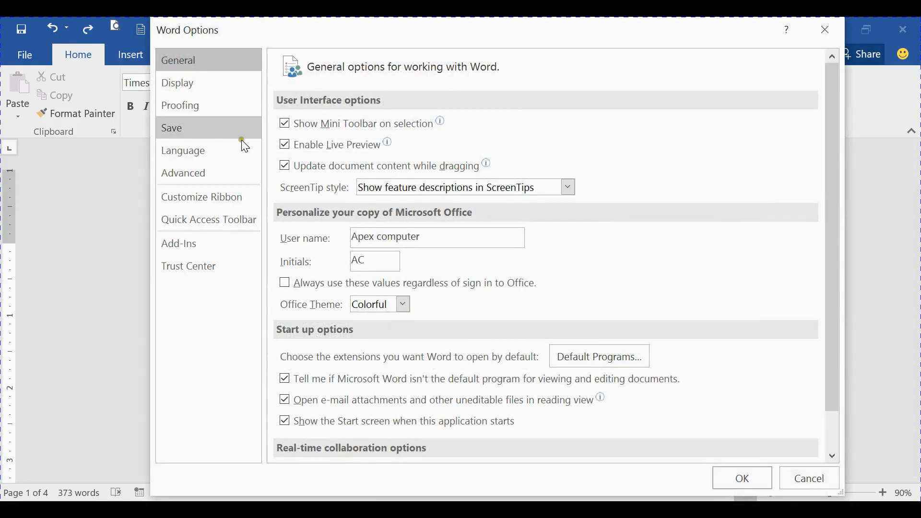
left_click(220, 85)
left_click(325, 260)
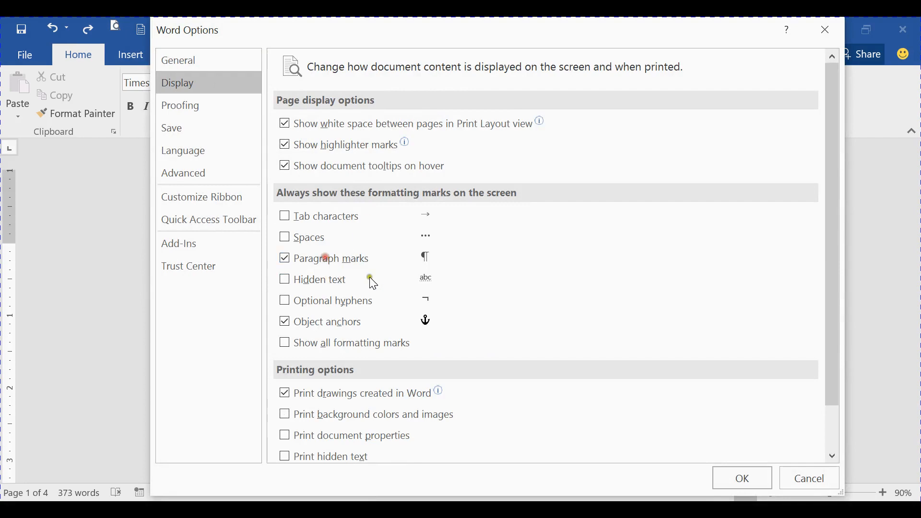
left_click(750, 476)
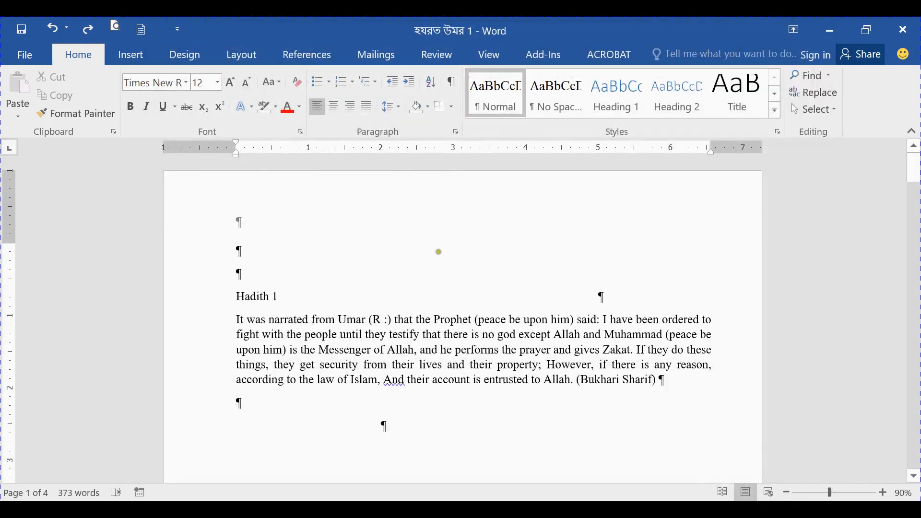
Step: Turn off the Paragraph marks display option, and toggle all formatting marks in the document on and off
left_click(139, 32)
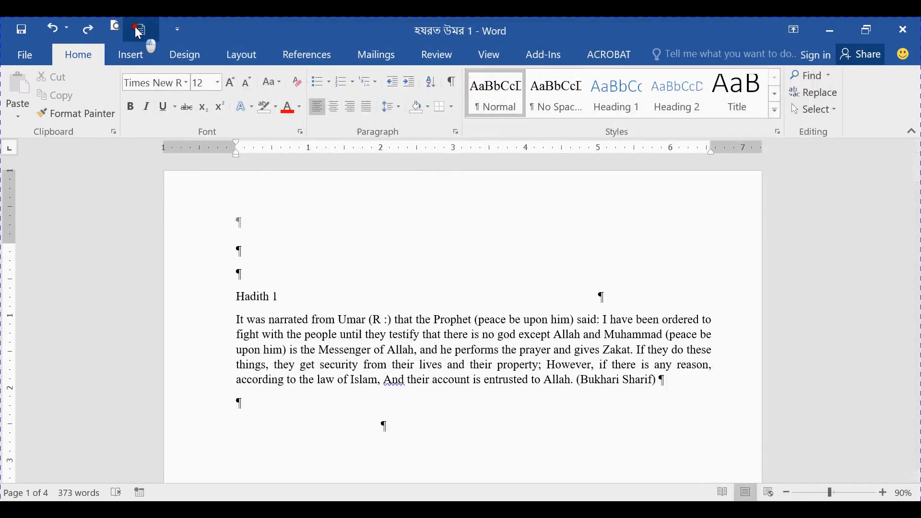
left_click(203, 91)
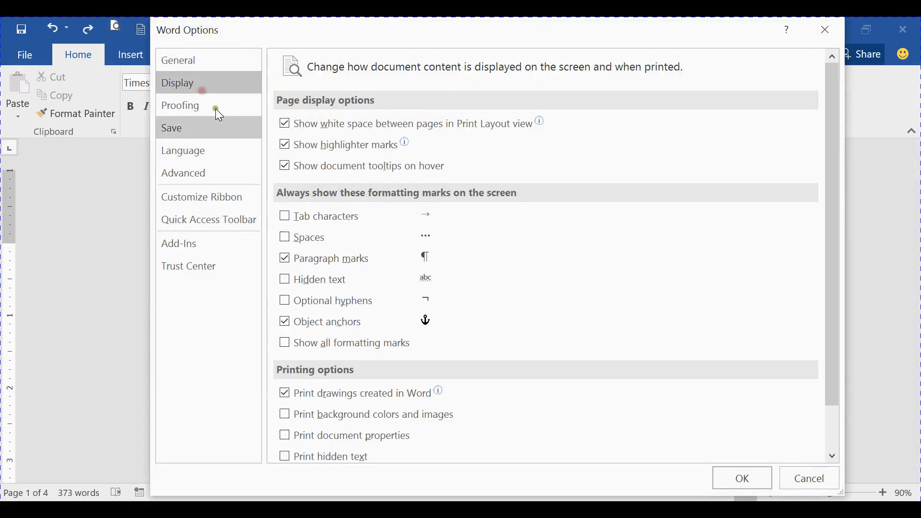
left_click(313, 258)
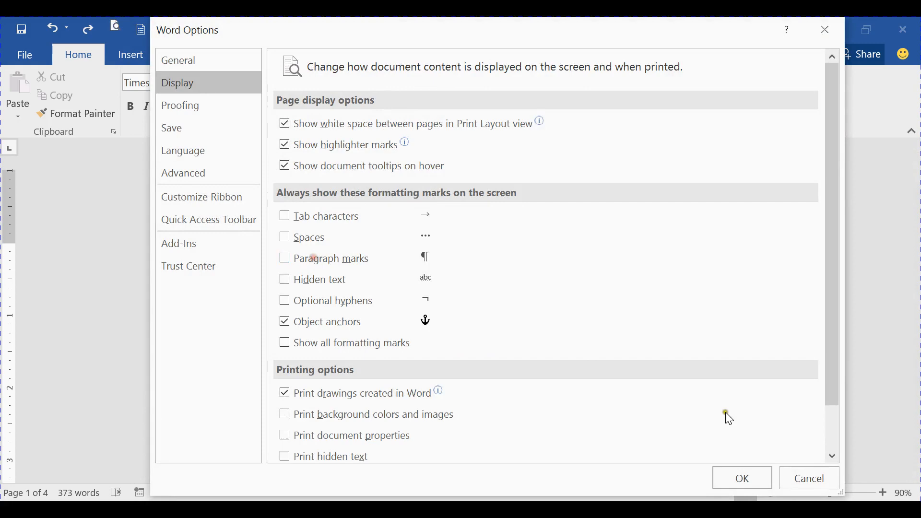
left_click(766, 482)
left_click(447, 85)
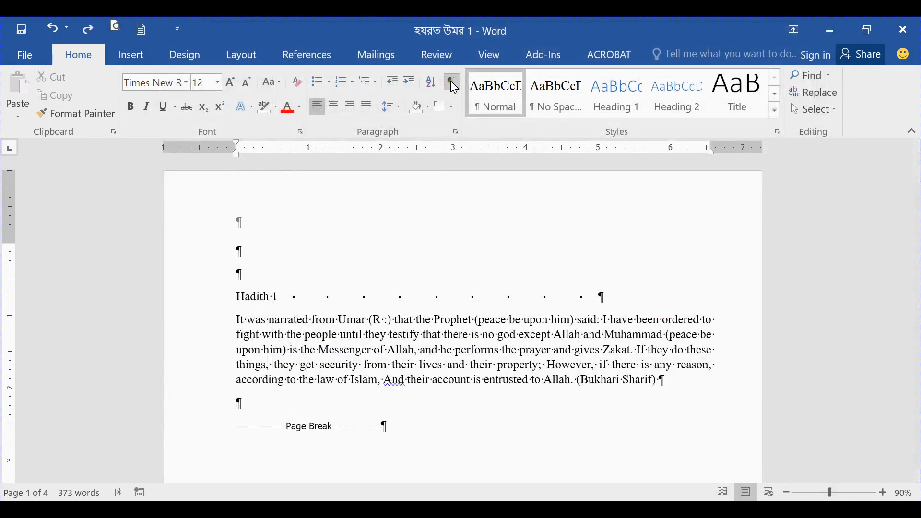
left_click(452, 86)
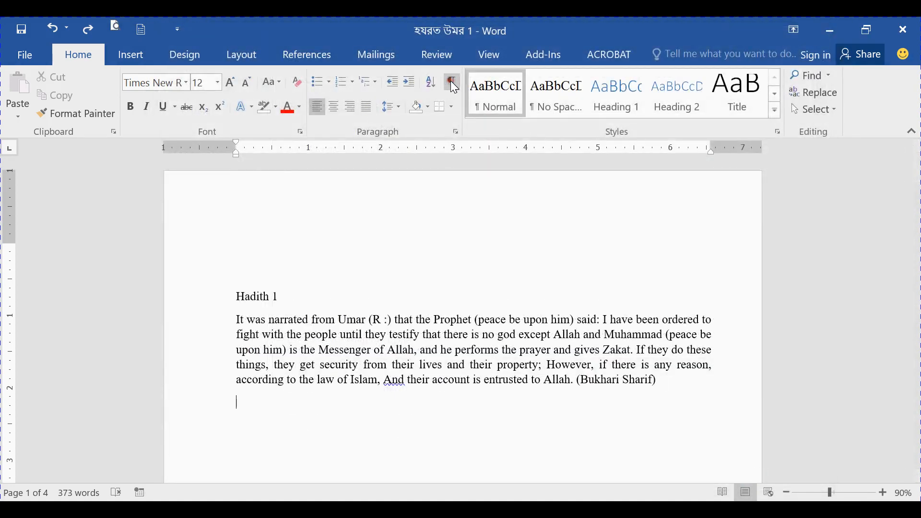
left_click(138, 30)
left_click(201, 86)
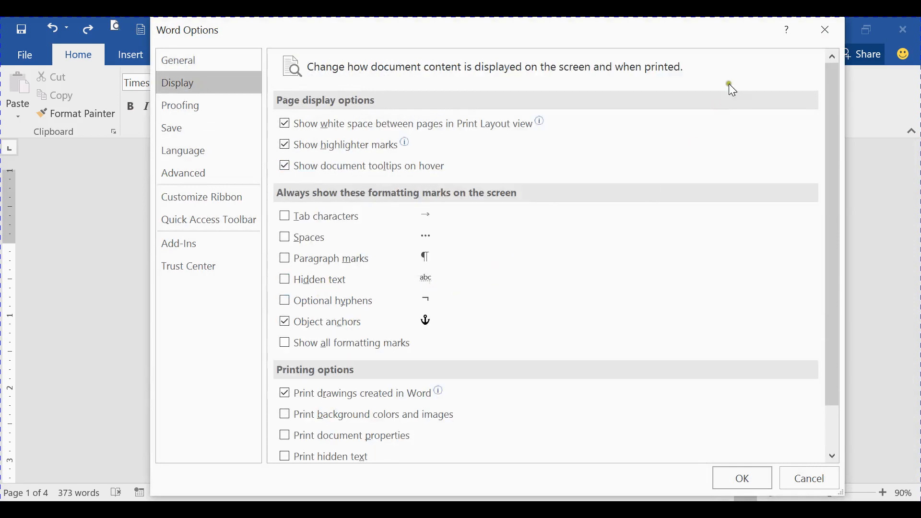
left_click(818, 38)
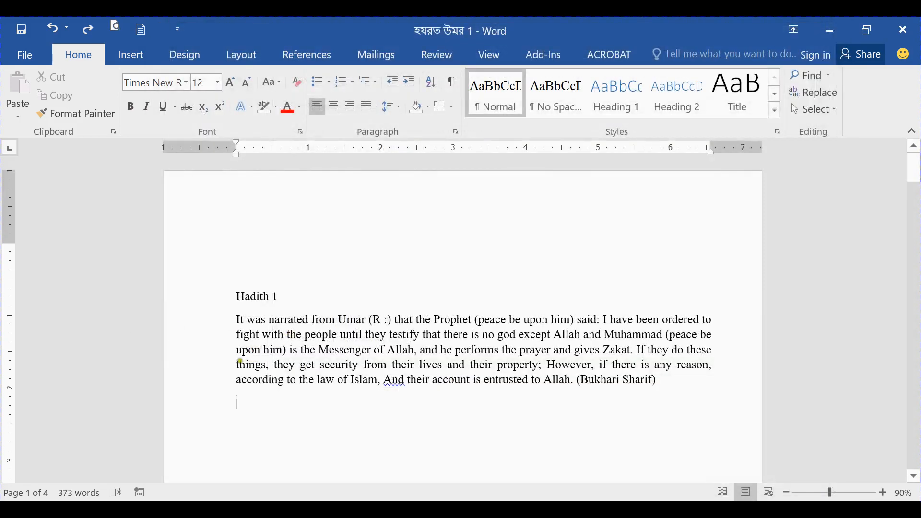
Step: Apply the Hidden font effect to the last two lines of the Hadith 1 paragraph, from "things, they get security" to its end
left_click_drag(235, 364, 689, 389)
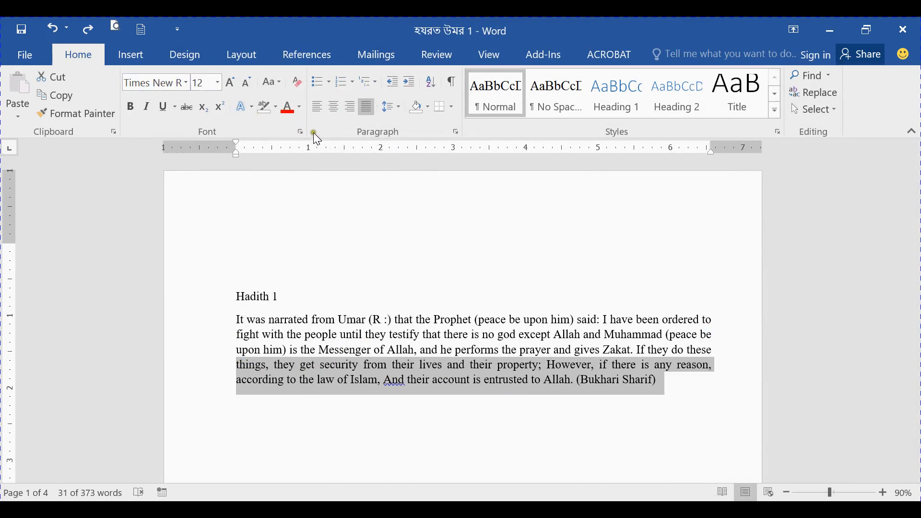
left_click(301, 130)
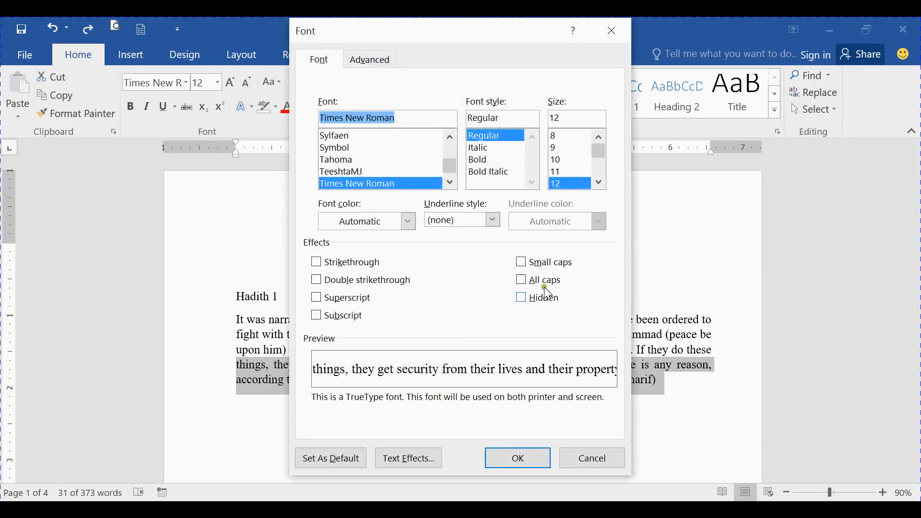
left_click(522, 298)
left_click(518, 458)
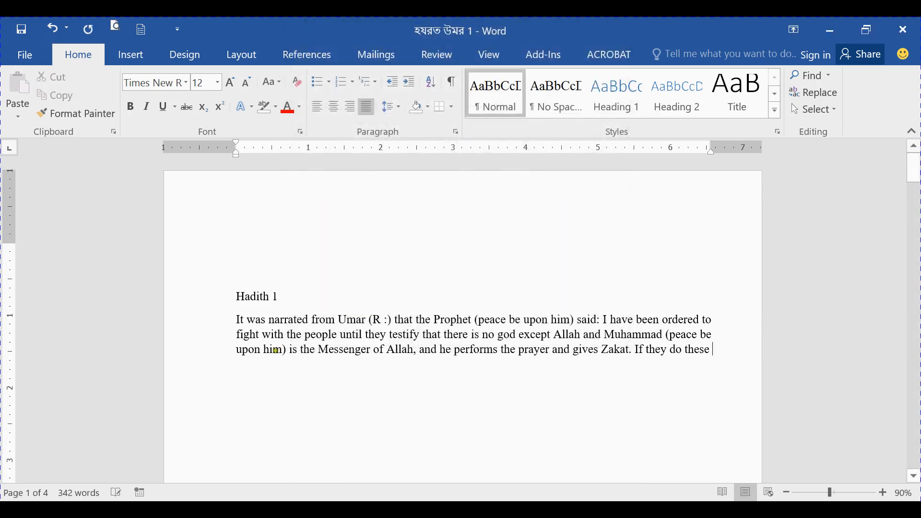
Step: Turn on Hidden text among the always-shown formatting marks in the display options
left_click(264, 377)
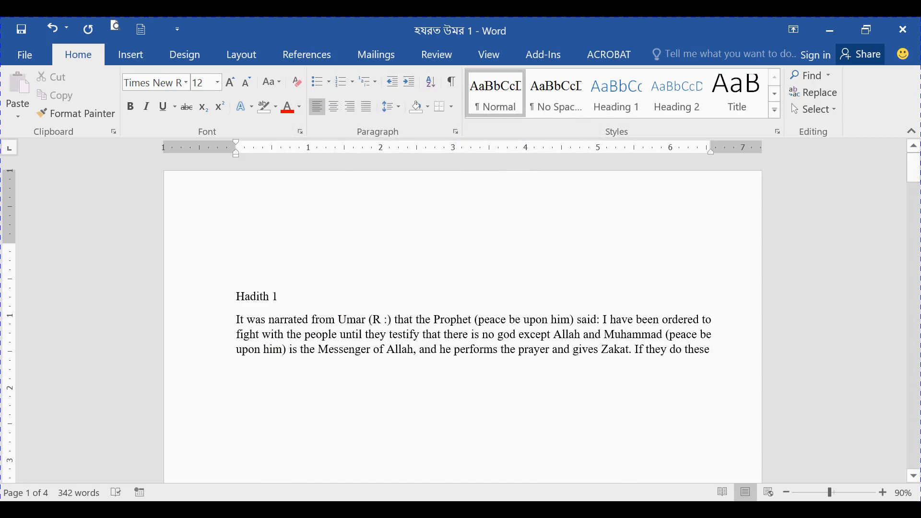
left_click(145, 32)
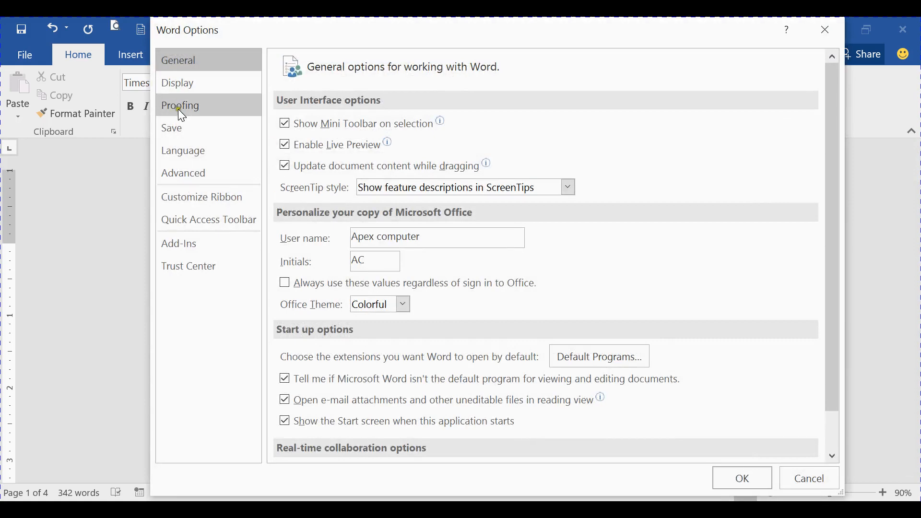
left_click(180, 86)
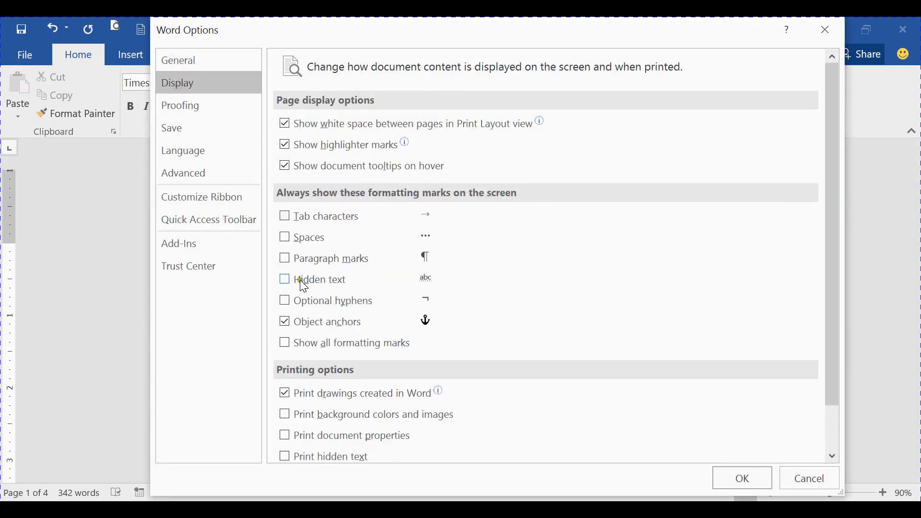
left_click(742, 481)
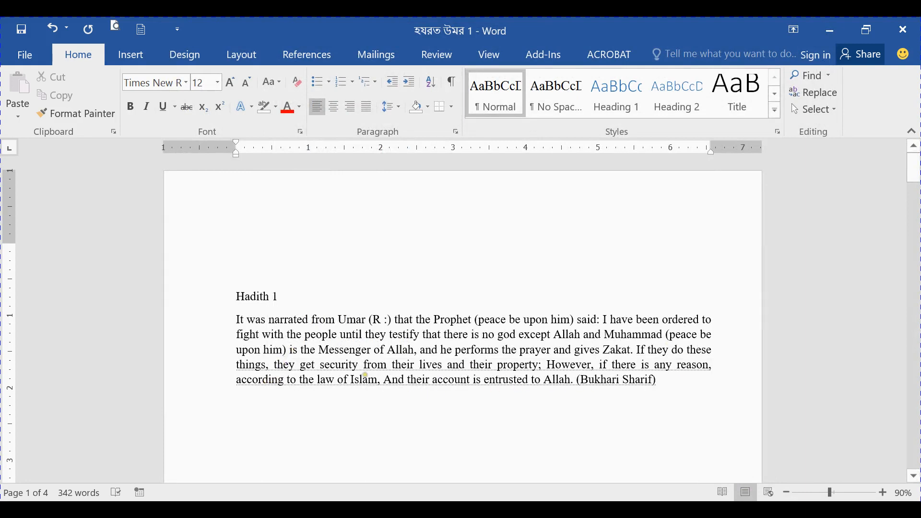
Step: Turn off the Hidden text display option and apply the change
left_click(144, 33)
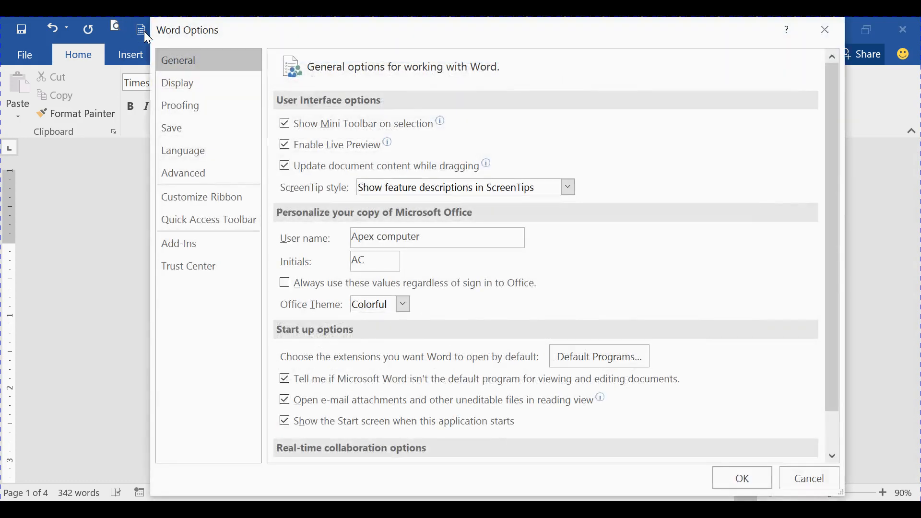
left_click(181, 91)
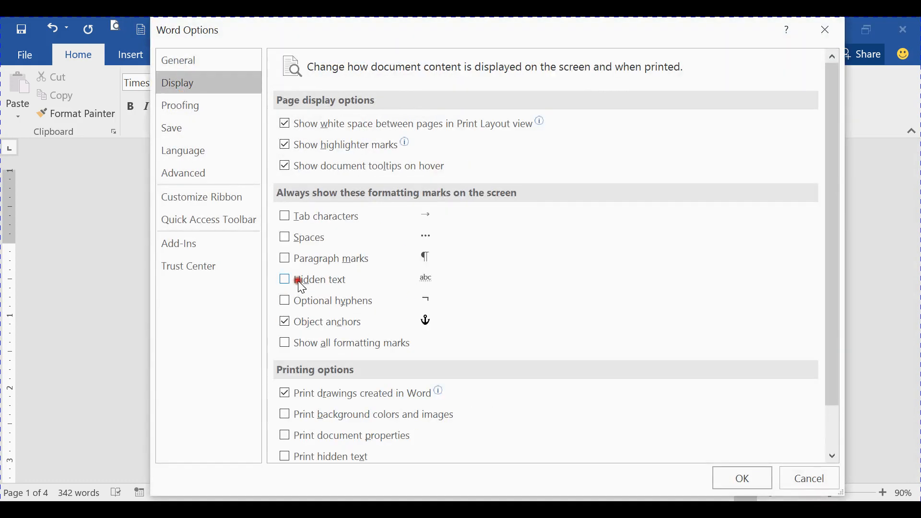
left_click(748, 479)
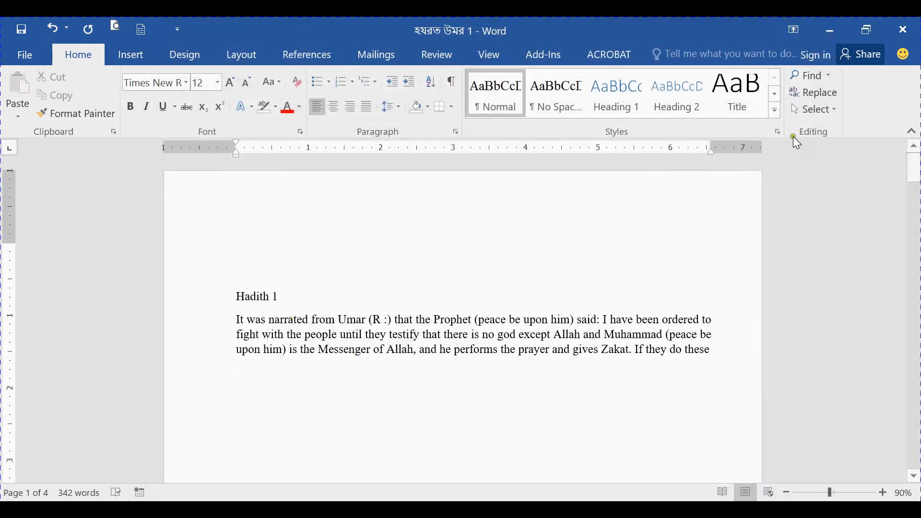
Step: Remove the Hidden font effect from all of the document's text, and deselect the text
left_click(831, 114)
left_click(696, 125)
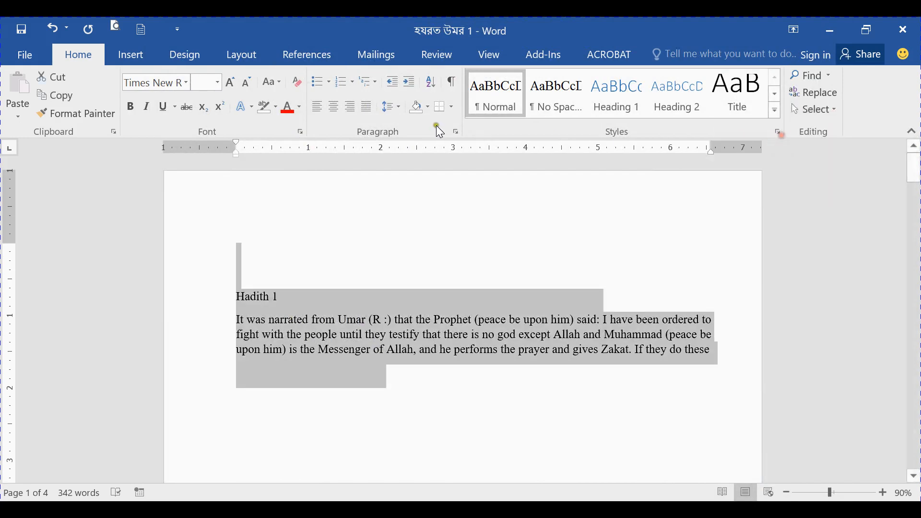
left_click(302, 131)
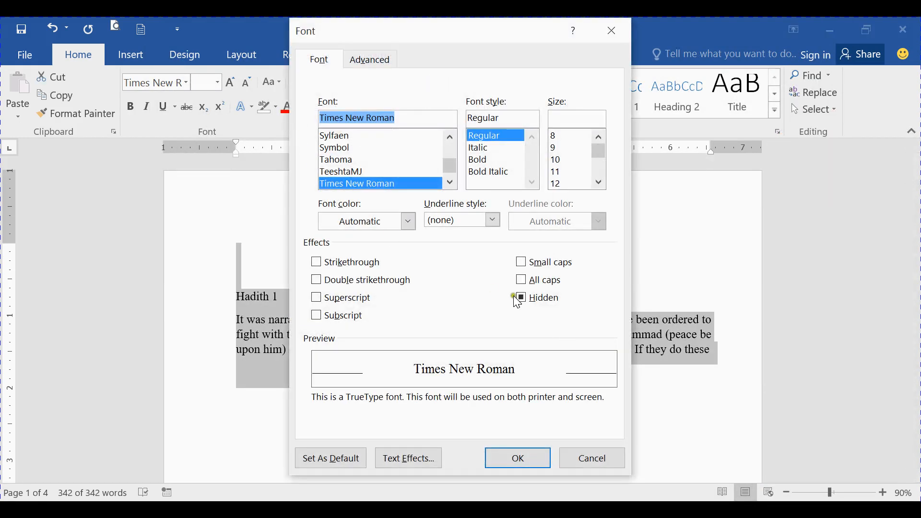
left_click(521, 298)
left_click(532, 458)
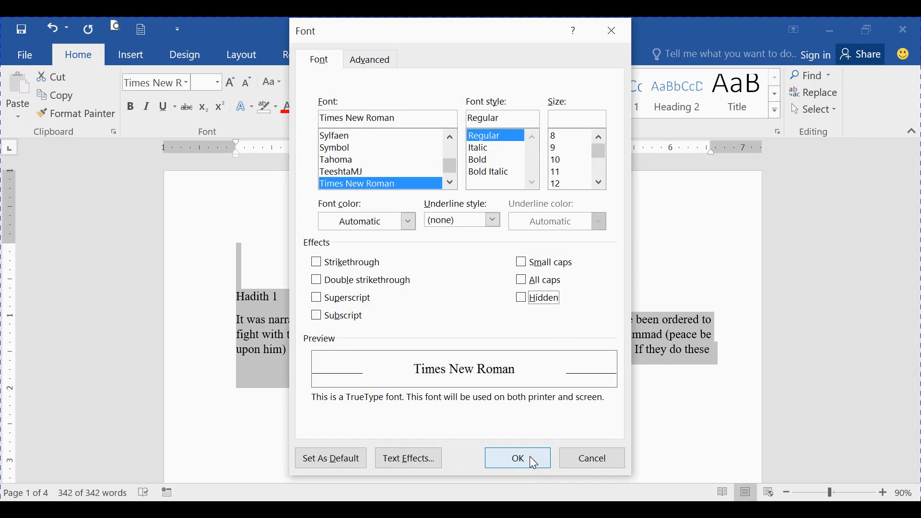
left_click(532, 458)
left_click(283, 390)
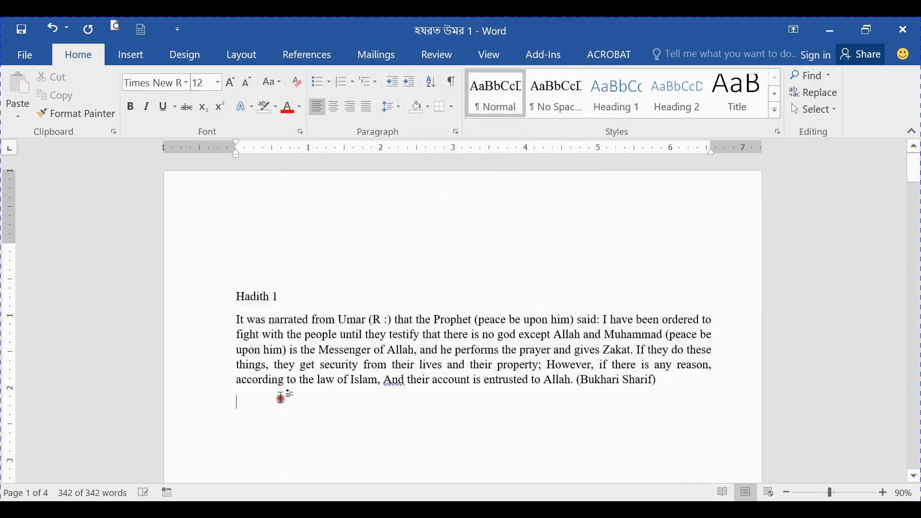
Step: Review the Optional hyphens and Object anchors entries in the display options, and close the options without changes
left_click(148, 30)
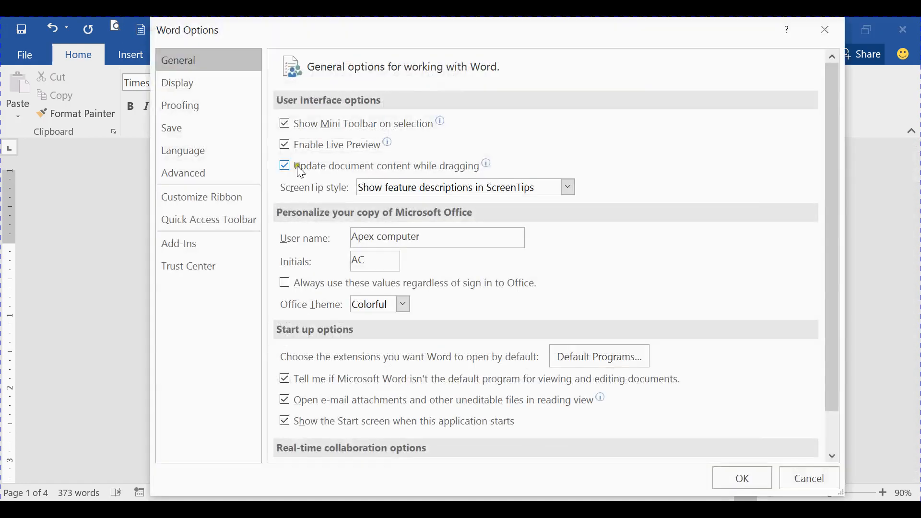
left_click(199, 88)
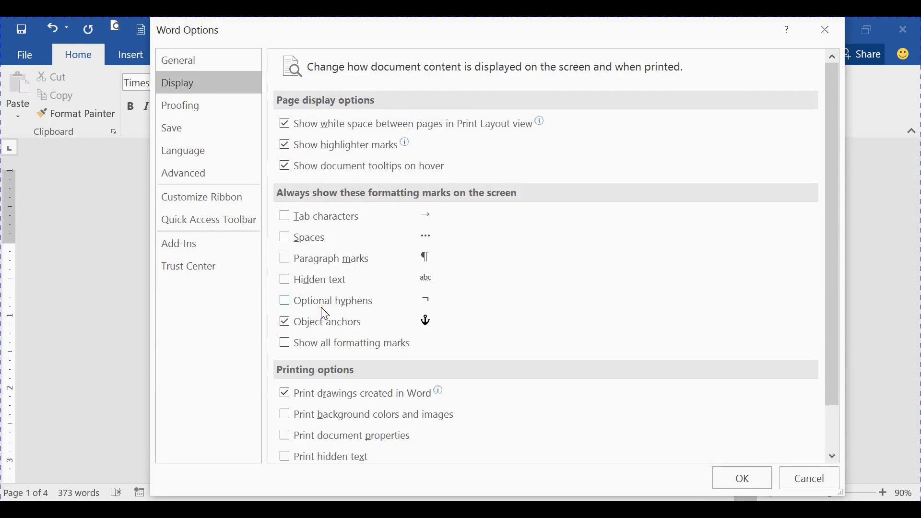
left_click(420, 288)
left_click(834, 30)
Step: Start inserting a picture from file and browse to the Graphics folder on Multimedia & Graphics (G:)
left_click(142, 57)
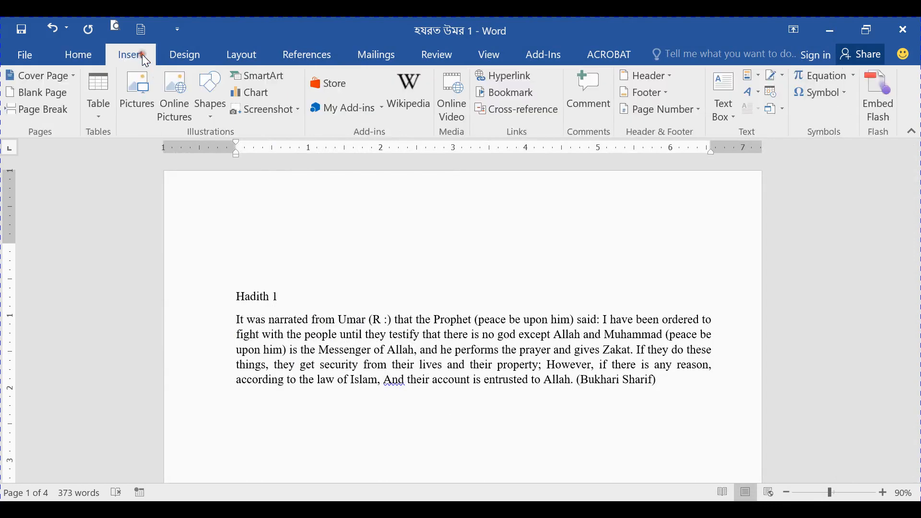
left_click(136, 102)
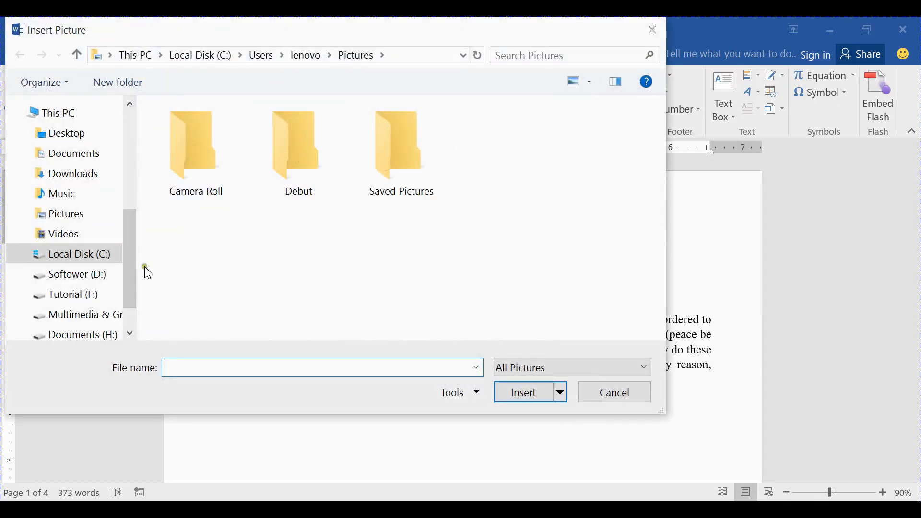
scroll(127, 268, "down", 1)
left_click(90, 269)
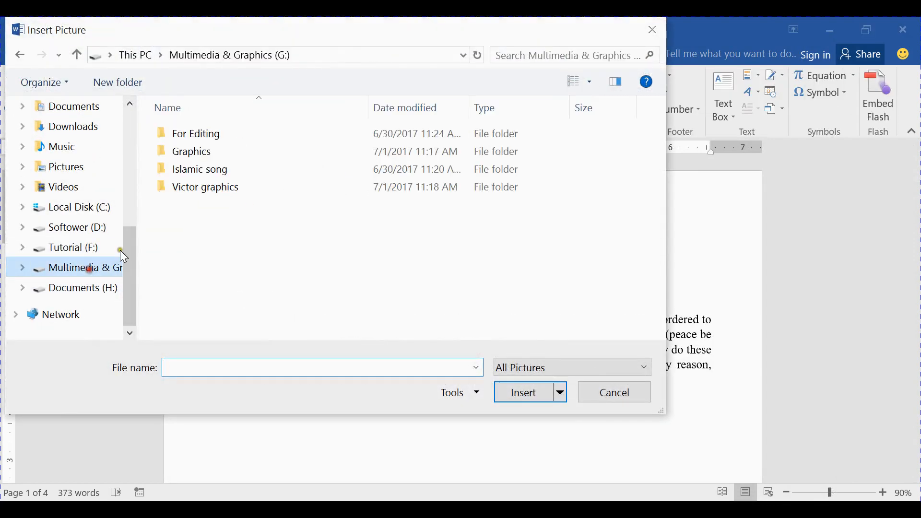
double_click(218, 156)
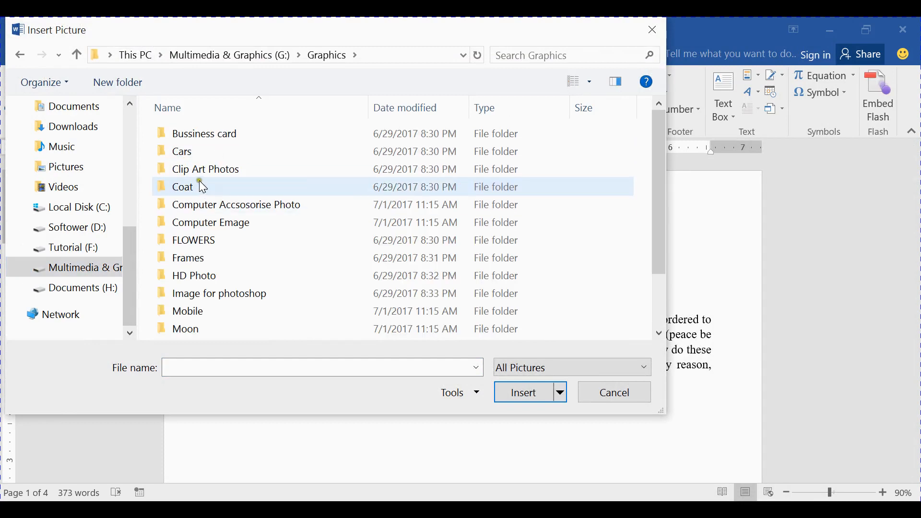
double_click(198, 185)
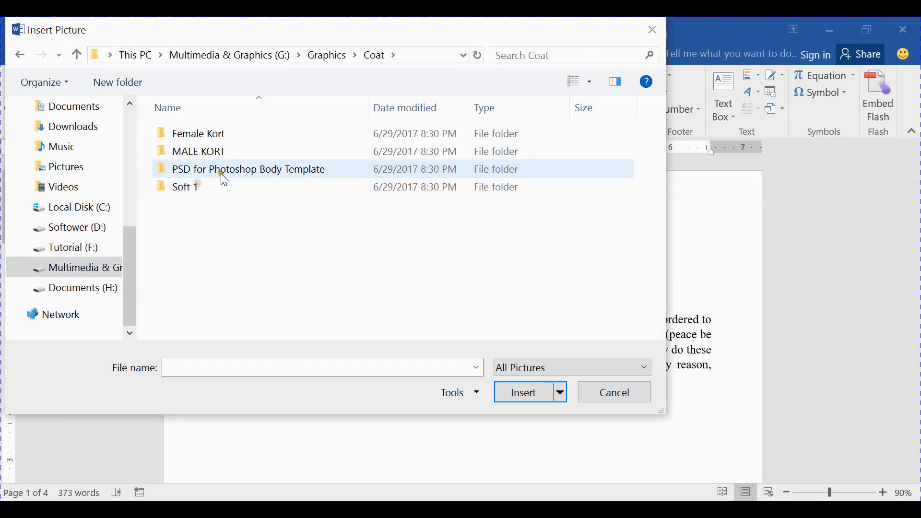
double_click(213, 136)
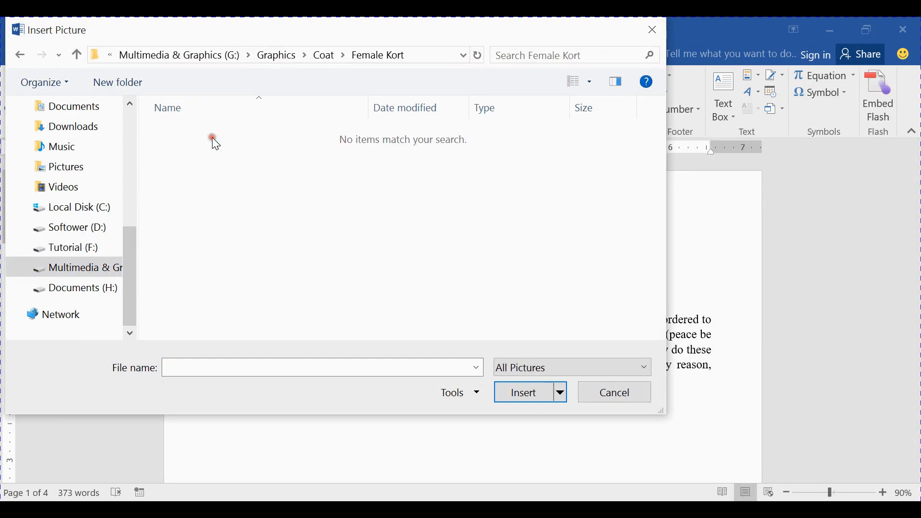
left_click(76, 54)
left_click(77, 55)
Step: Insert the picture 01u7 from the FLOWERS folder below the Hadith 1 paragraph
double_click(197, 239)
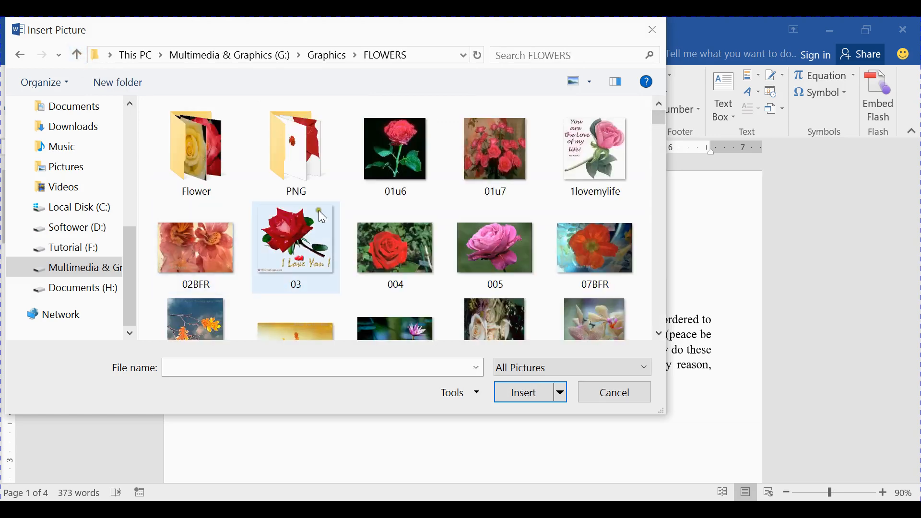
double_click(499, 160)
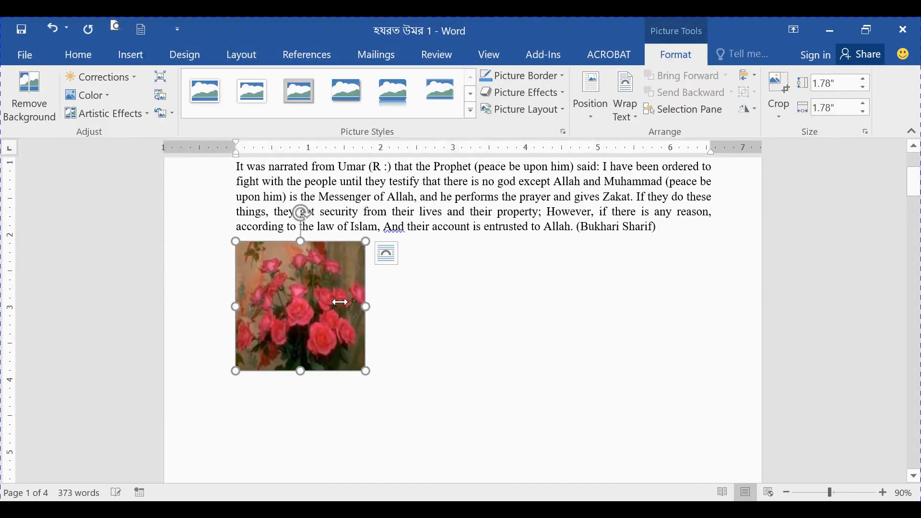
left_click(406, 303)
left_click(303, 317)
scroll(336, 306, "up", 5)
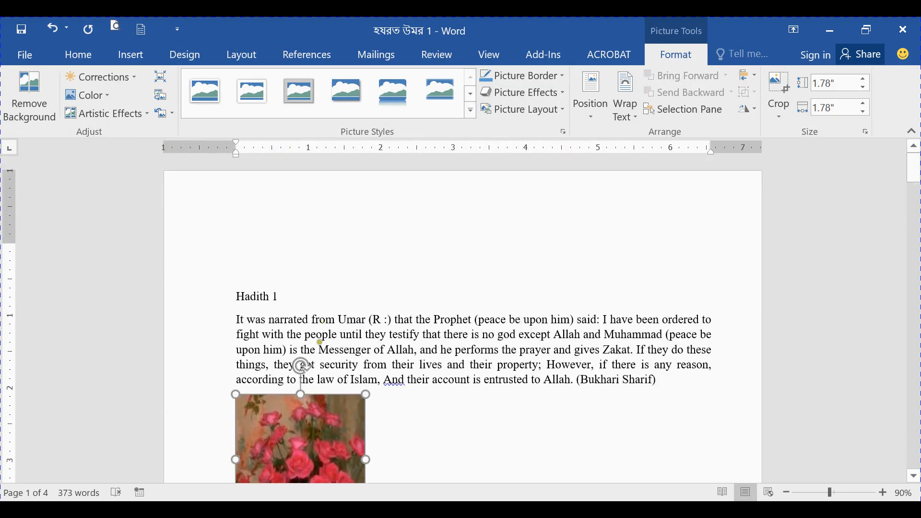
scroll(317, 373, "down", 5)
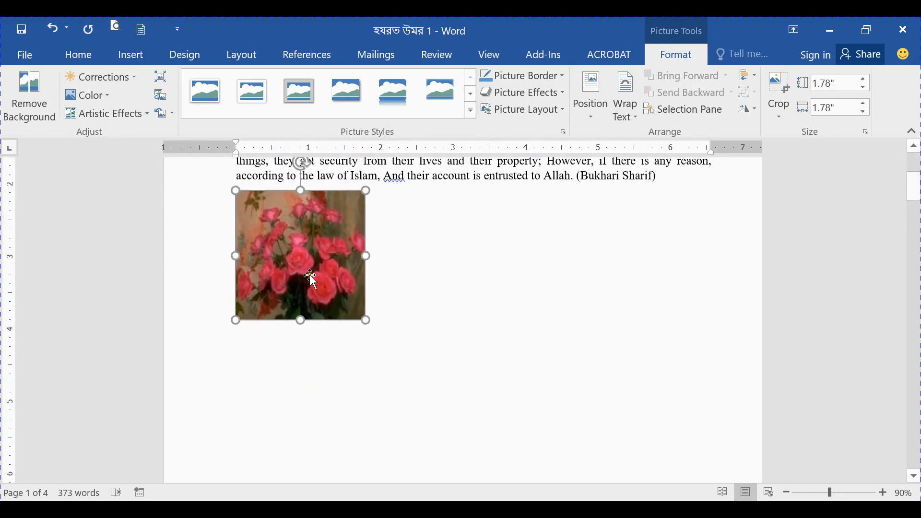
Step: Set the rose picture's text wrapping to In Front of Text
left_click_drag(311, 278, 378, 319)
left_click(625, 103)
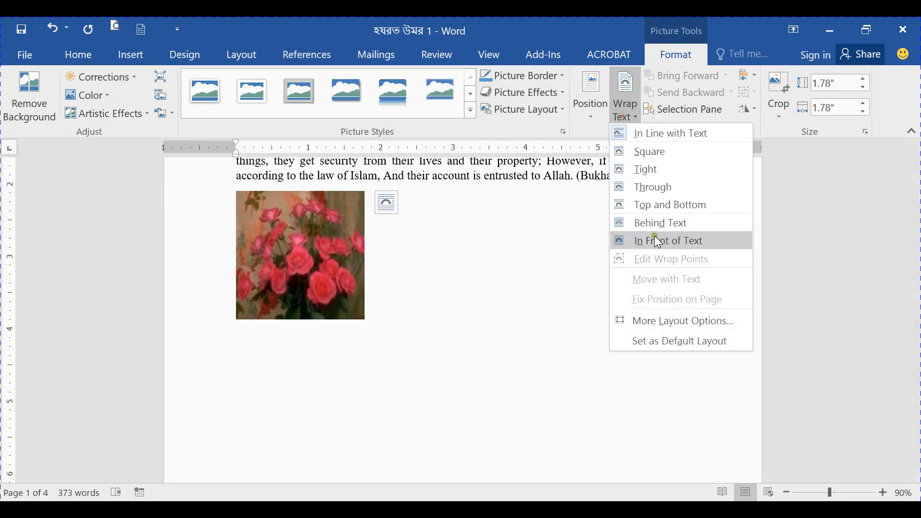
left_click(658, 240)
Step: Inspect the object anchor beside the rose picture, and move the picture down and slightly to the right
scroll(350, 228, "up", 5)
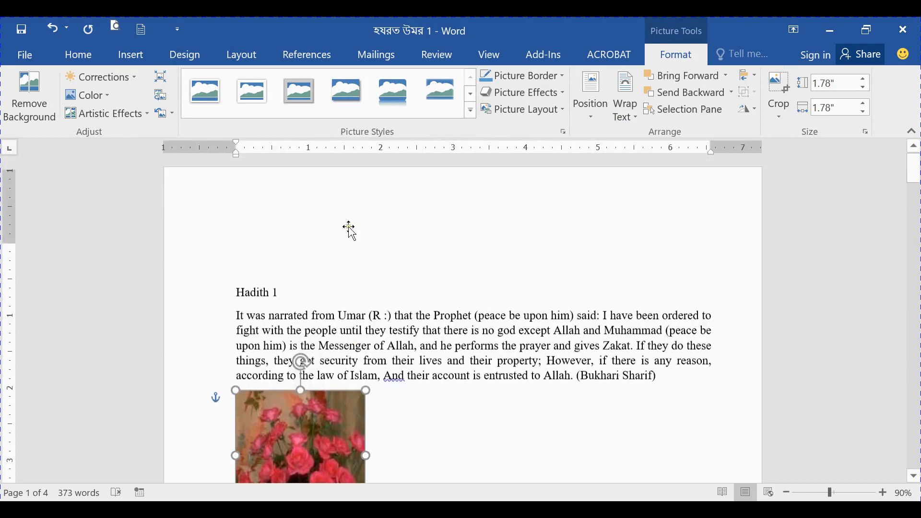
scroll(350, 228, "down", 5)
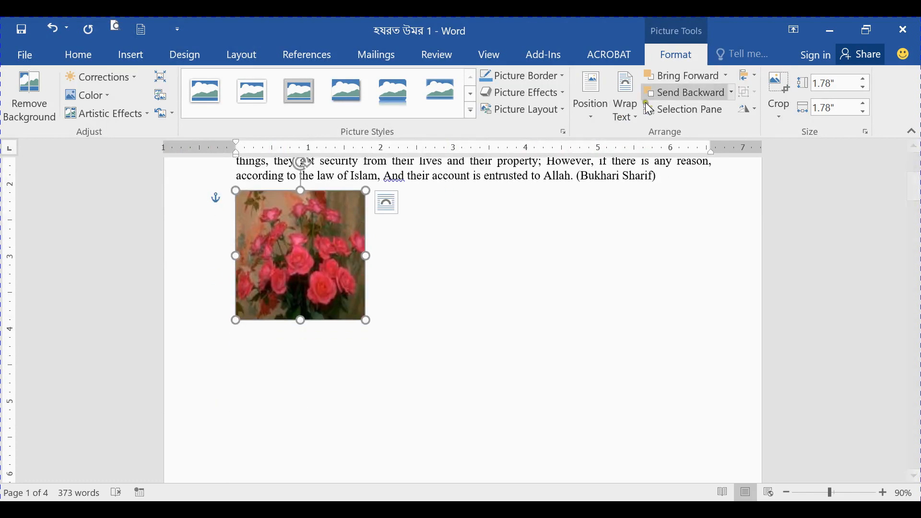
scroll(301, 237, "up", 5)
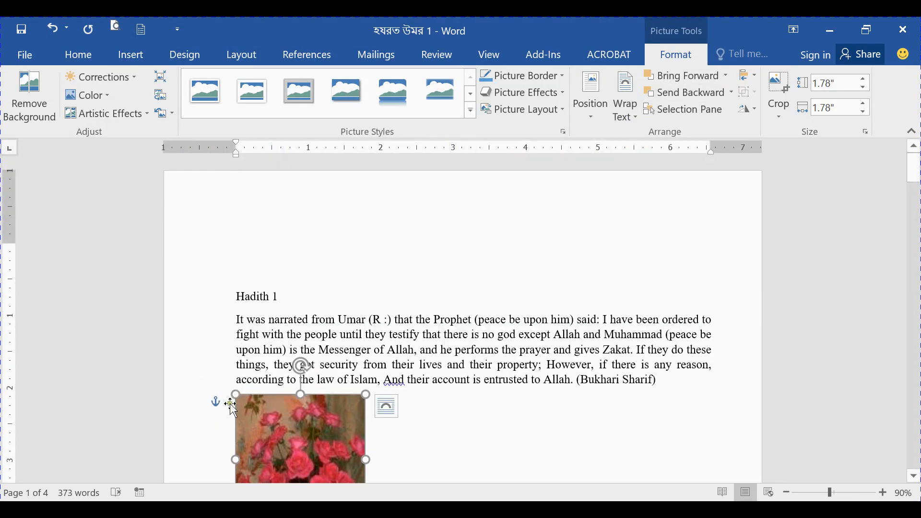
scroll(231, 408, "down", 5)
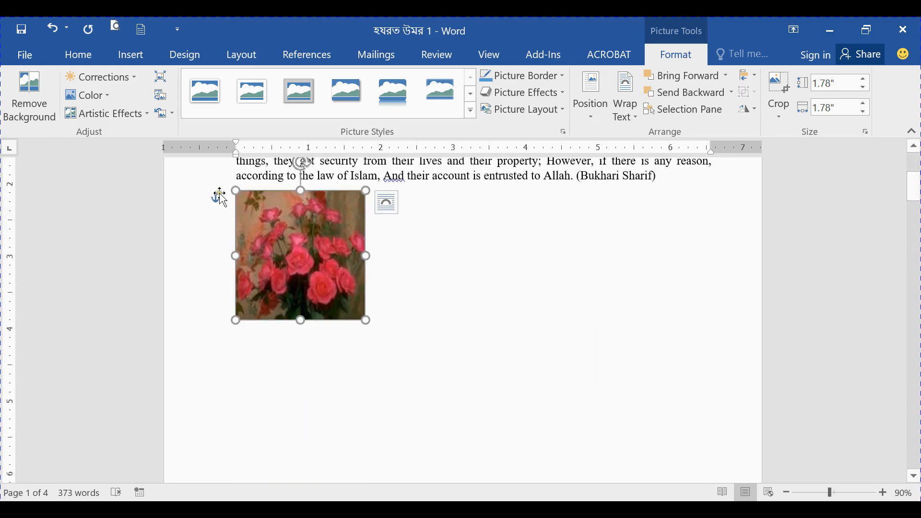
mouse_move(220, 198)
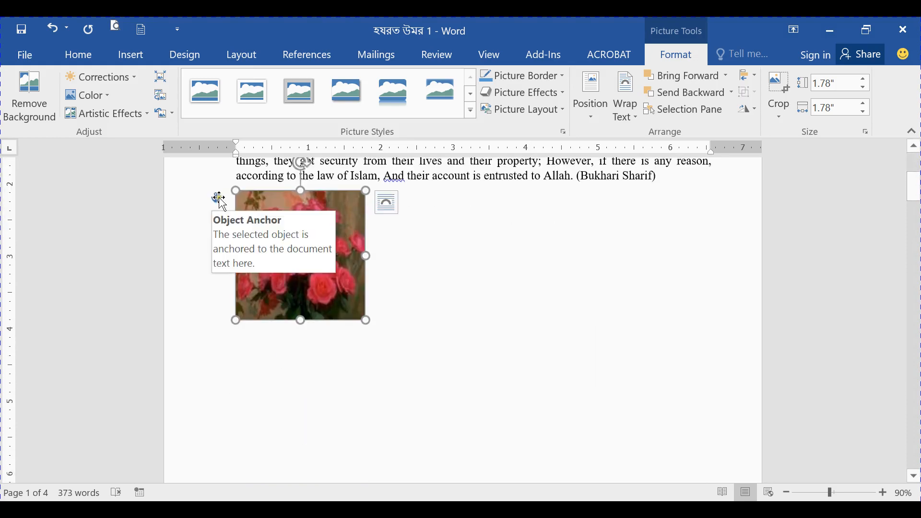
left_click_drag(292, 221, 284, 293)
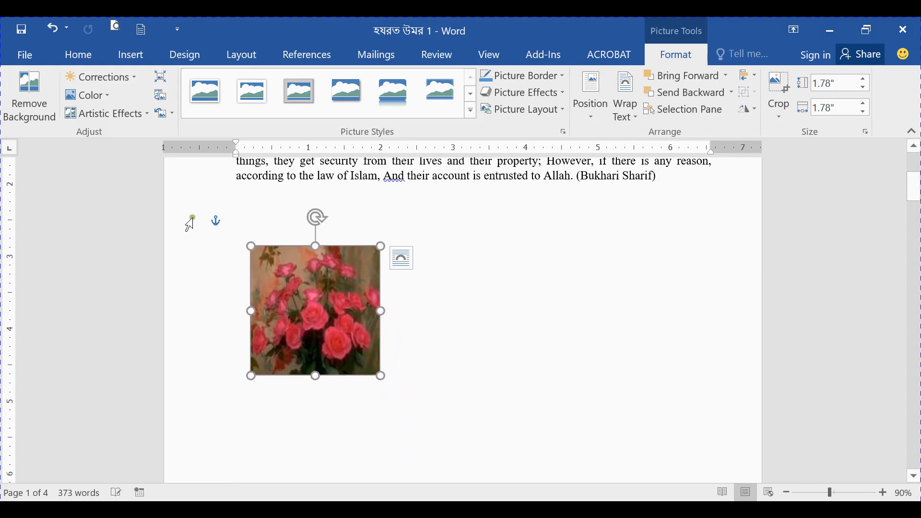
Step: Turn off Object anchors among the always-shown formatting marks in the display options
left_click(146, 31)
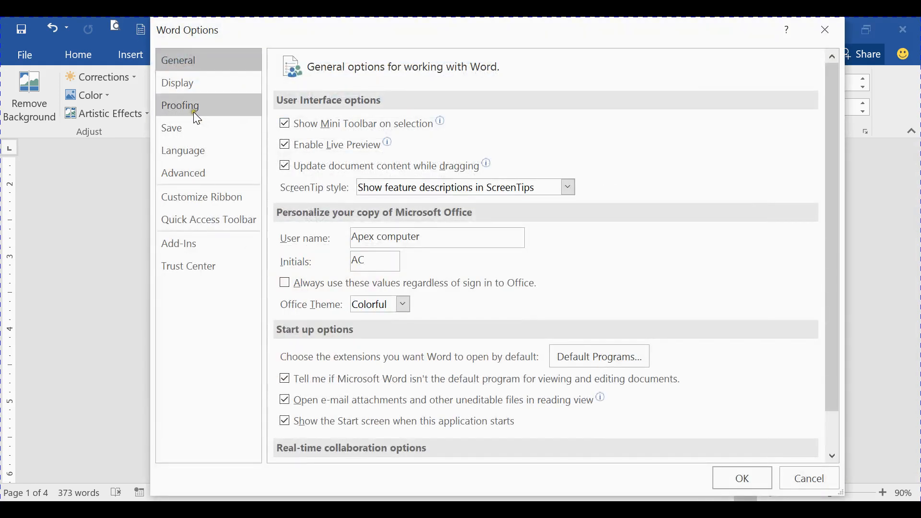
left_click(192, 86)
left_click(299, 322)
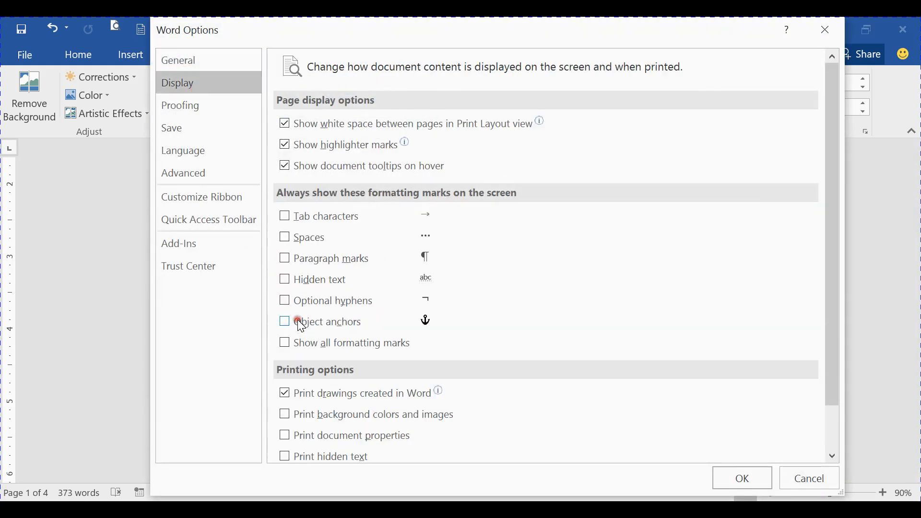
left_click(747, 477)
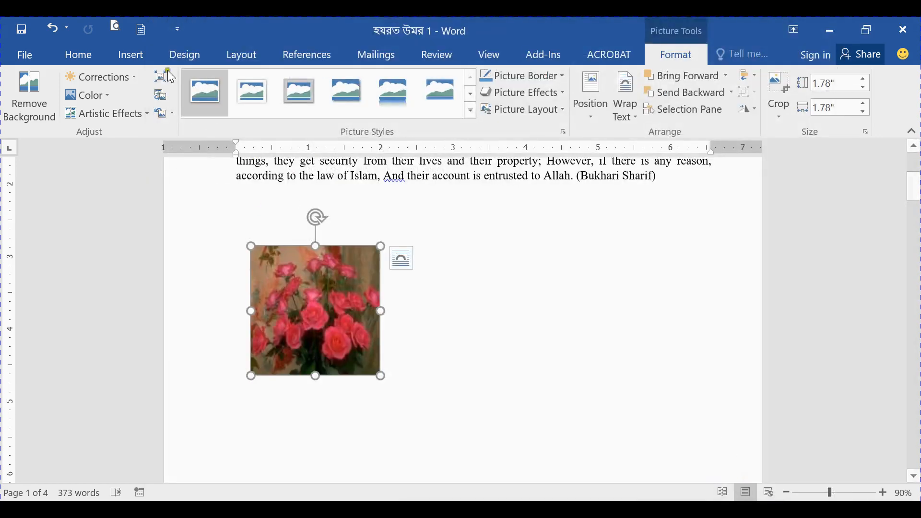
Step: Turn Object anchors back on among the always-shown formatting marks, and delete the rose picture from the document
left_click(142, 29)
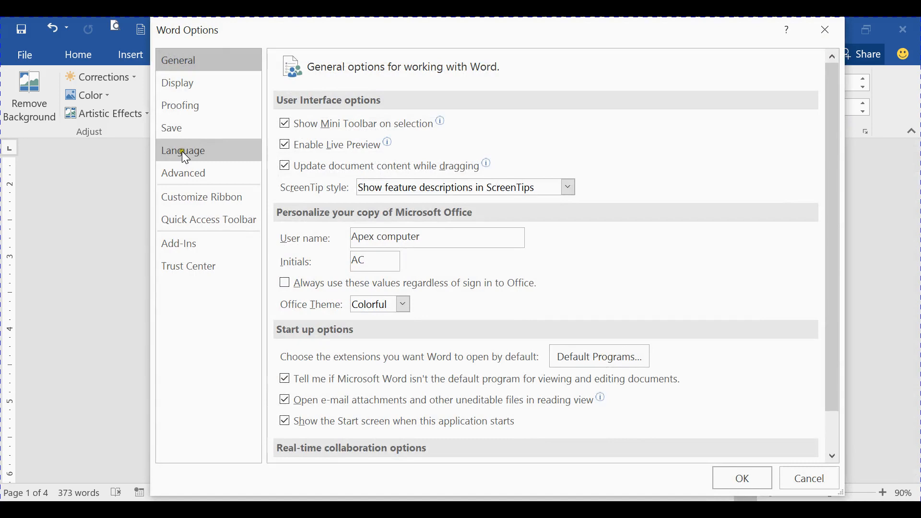
left_click(198, 89)
left_click(341, 325)
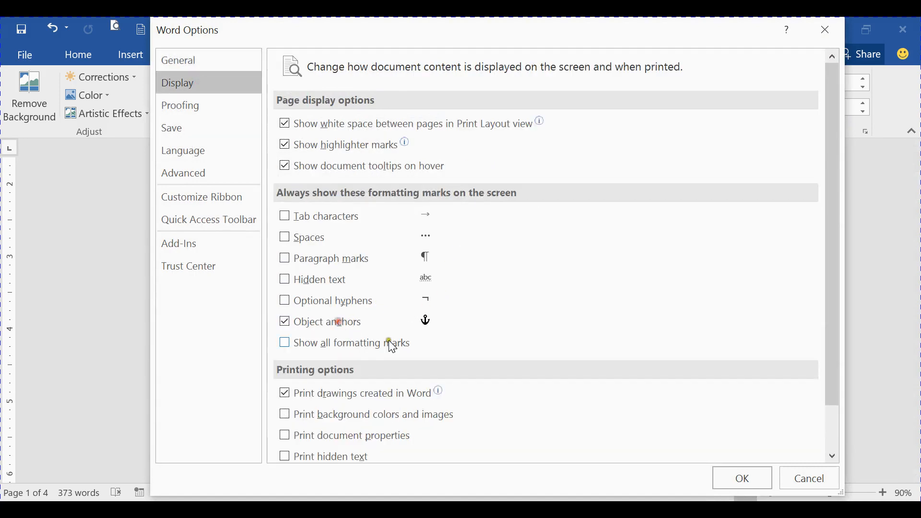
left_click(747, 474)
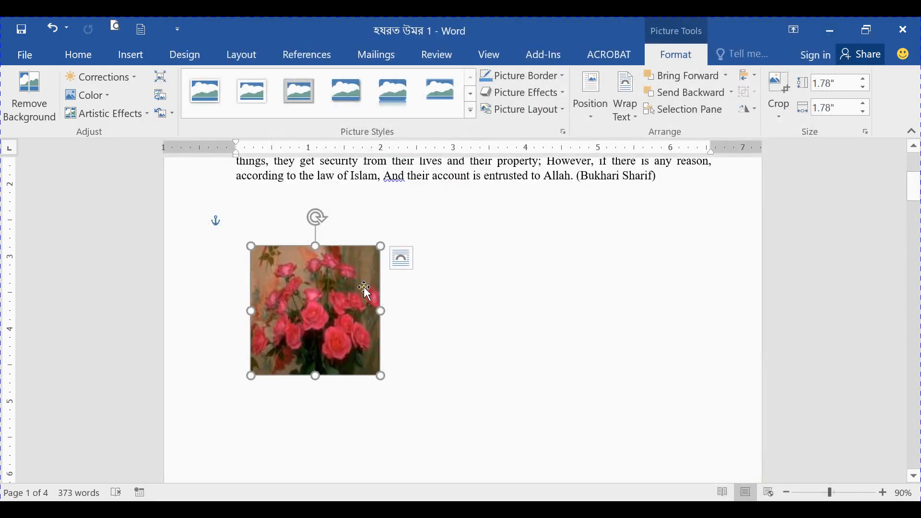
key("Delete")
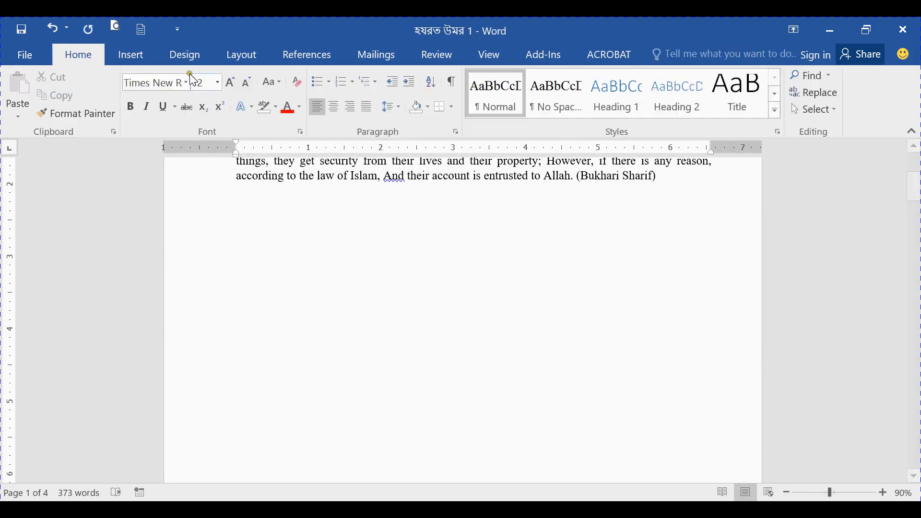
Step: Examine the list of always-shown formatting marks in the display options, and close the options without changes
left_click(144, 34)
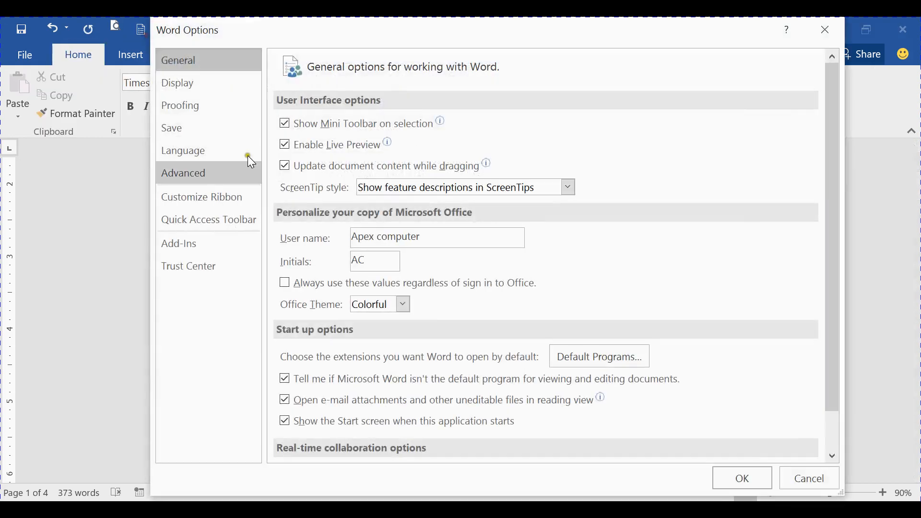
left_click(191, 87)
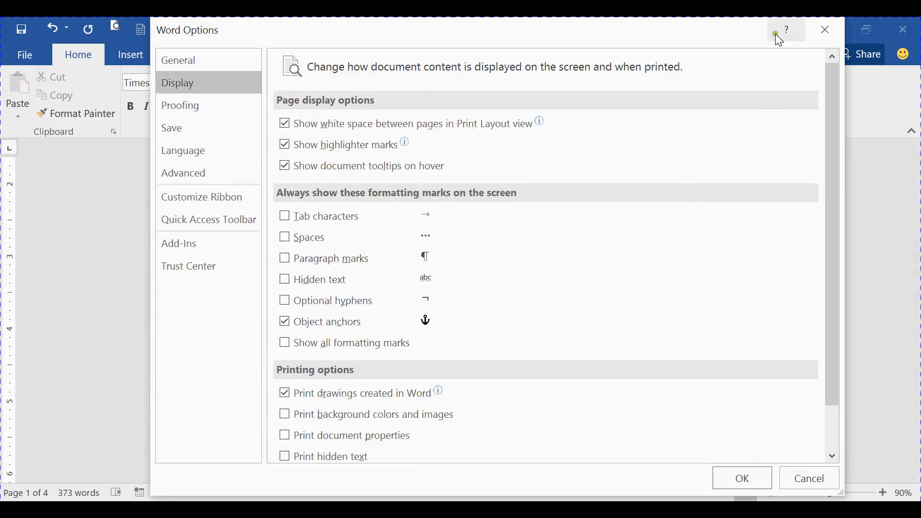
left_click(825, 30)
Step: Apply the Heading 1 style to "upon him)", "(peace be upon" and the "Hadith 1" line on the first page
scroll(344, 277, "up", 4)
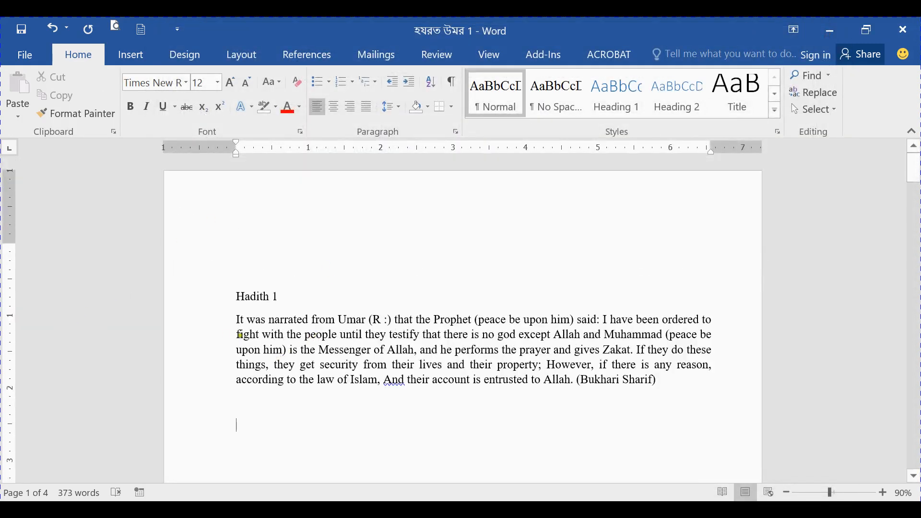
left_click_drag(234, 350, 288, 349)
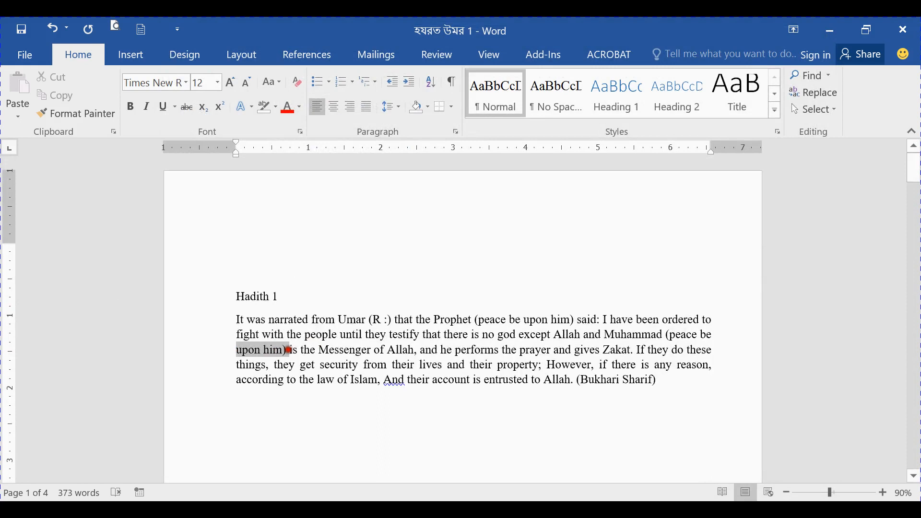
left_click(604, 95)
left_click_drag(475, 319, 549, 320)
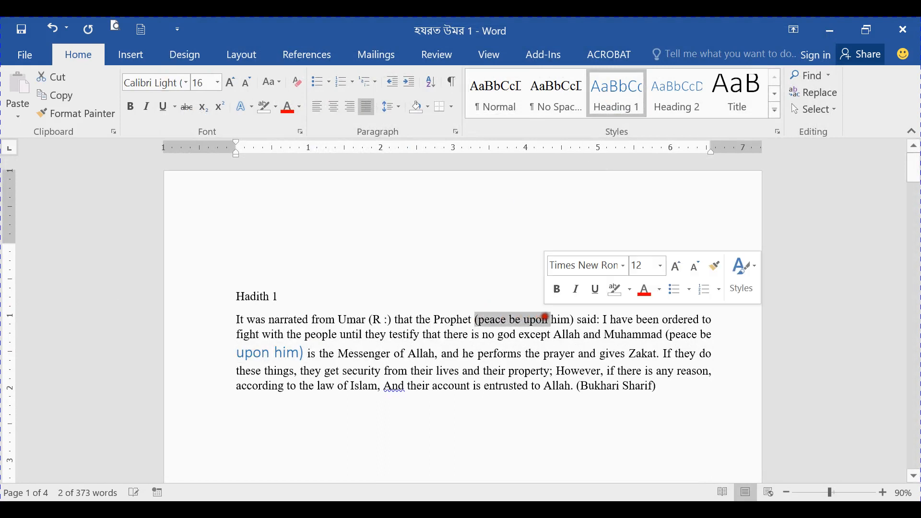
left_click(610, 114)
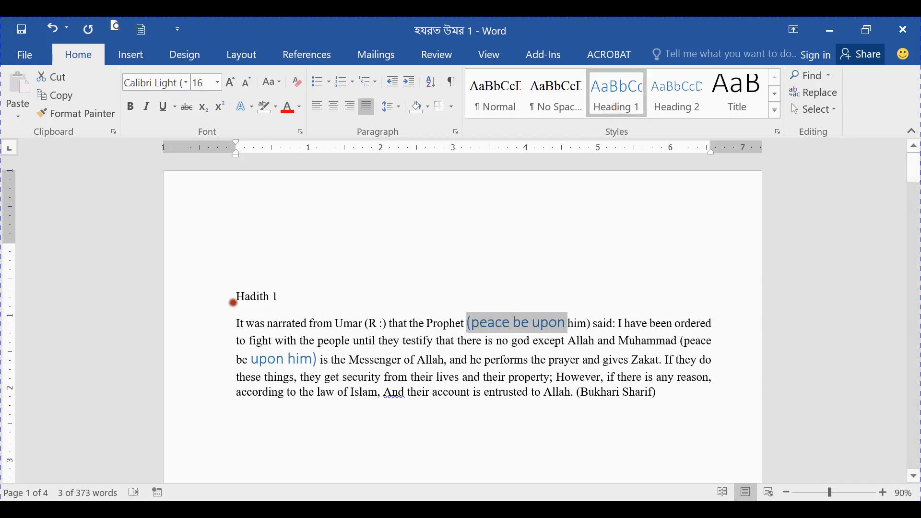
left_click_drag(233, 302, 277, 301)
left_click(614, 106)
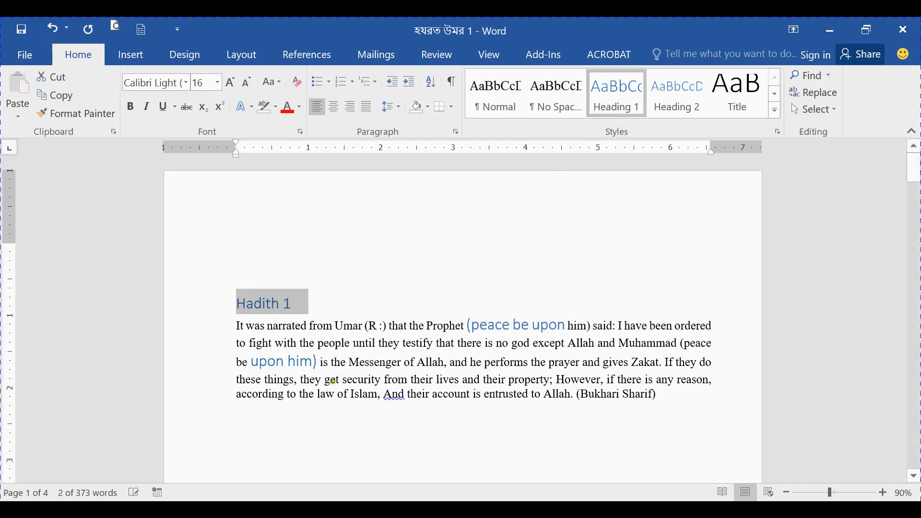
left_click(329, 362)
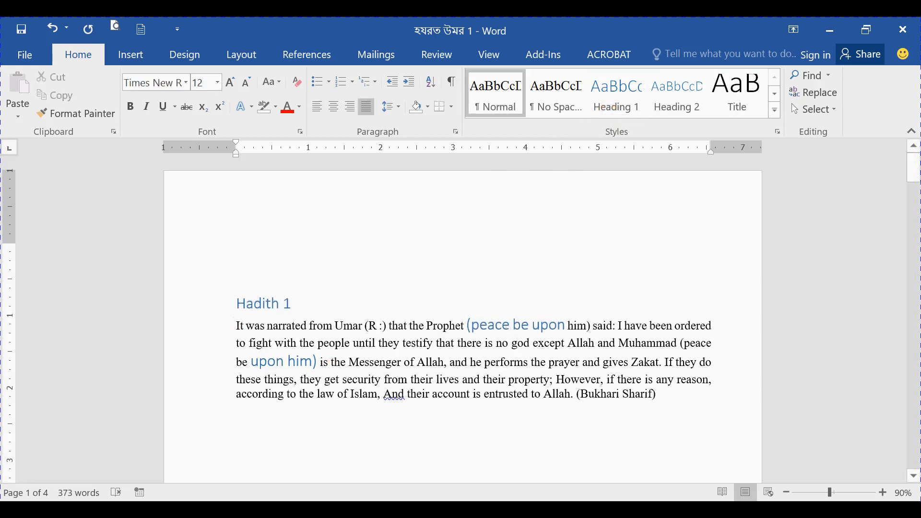
Step: Turn on Show all formatting marks in the display options
left_click(143, 33)
left_click(188, 87)
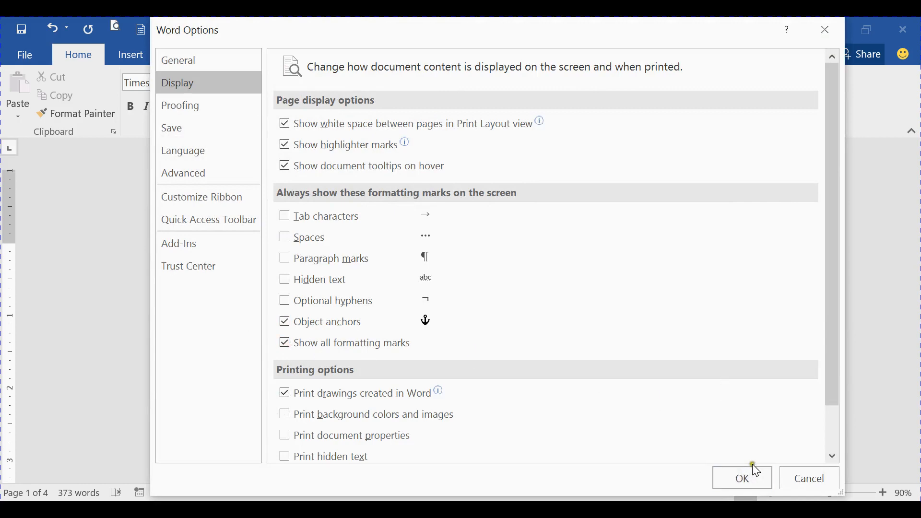
left_click(756, 482)
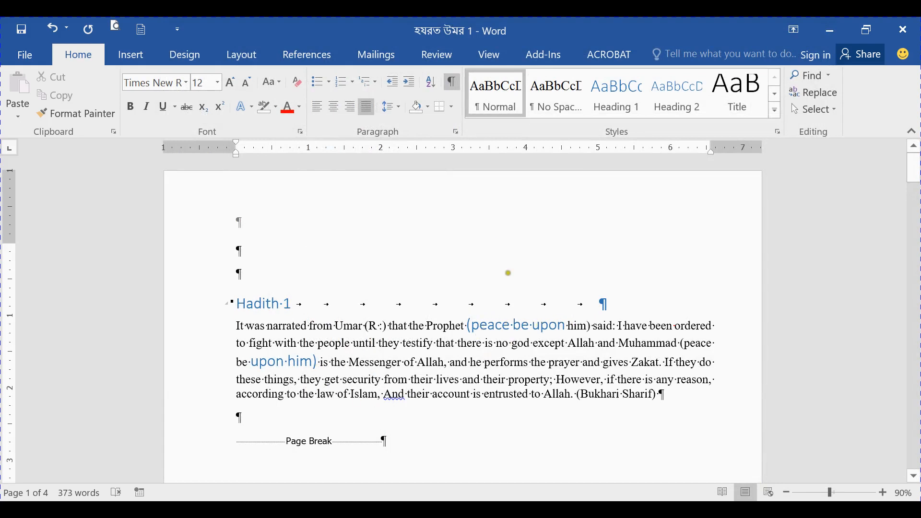
Step: Turn Show all formatting marks off again in the display options
left_click(143, 27)
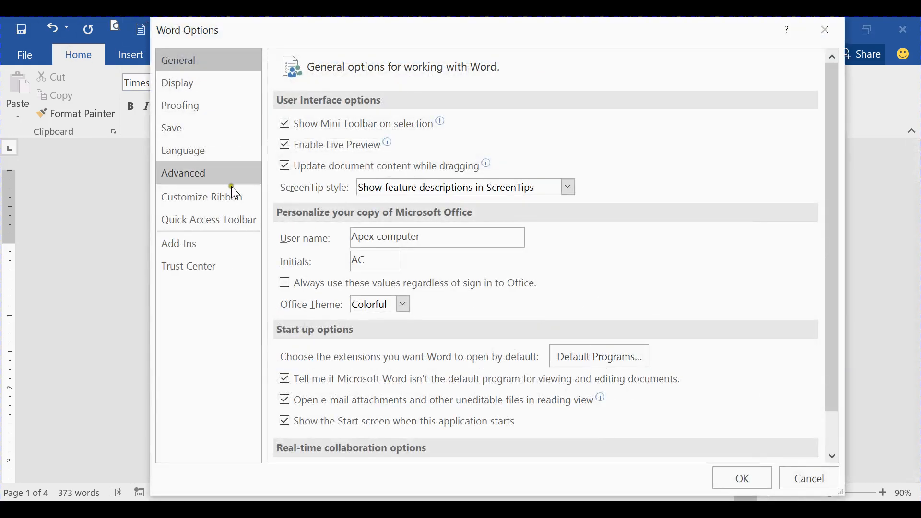
left_click(200, 88)
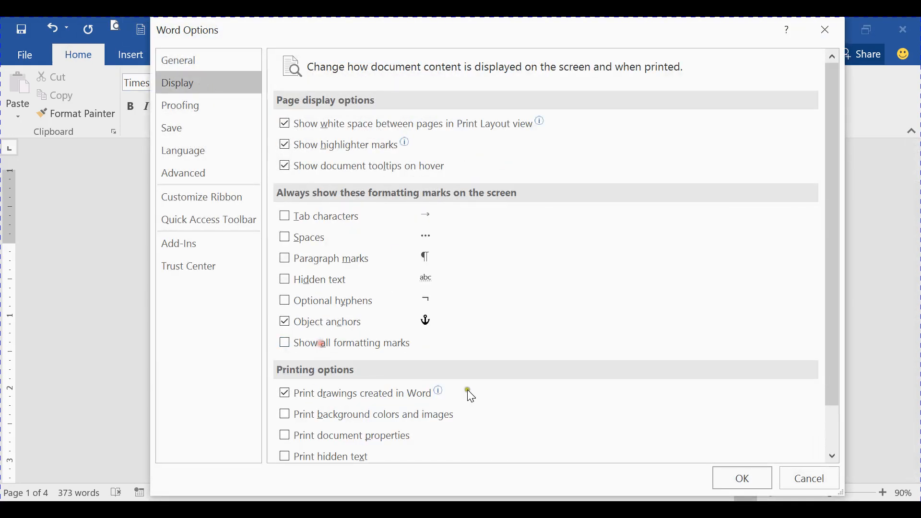
left_click(720, 479)
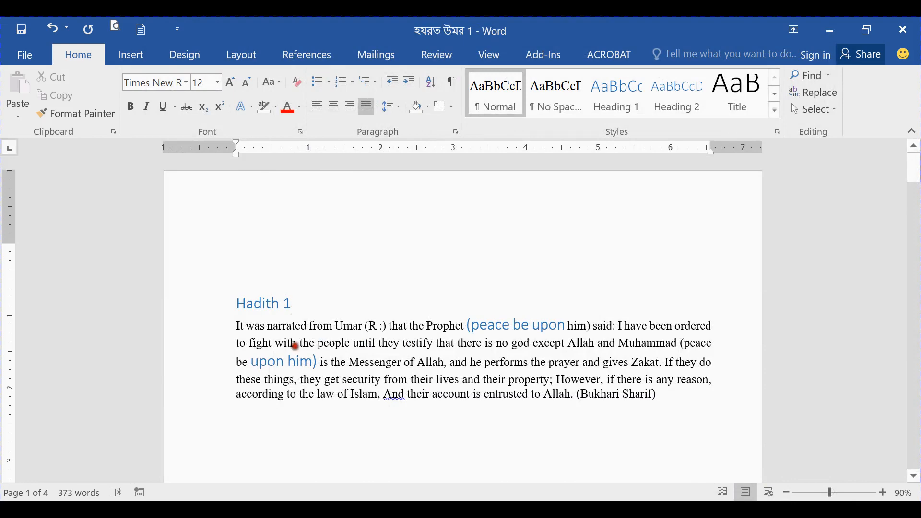
Step: Examine the printing options in the display settings, including Print drawings created in Word, and close them without changes
left_click(140, 31)
left_click(207, 93)
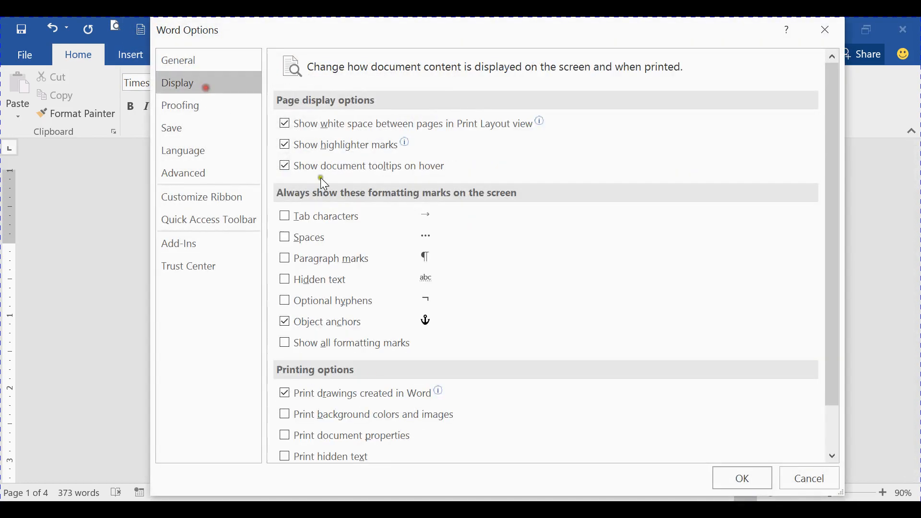
scroll(372, 386, "down", 2)
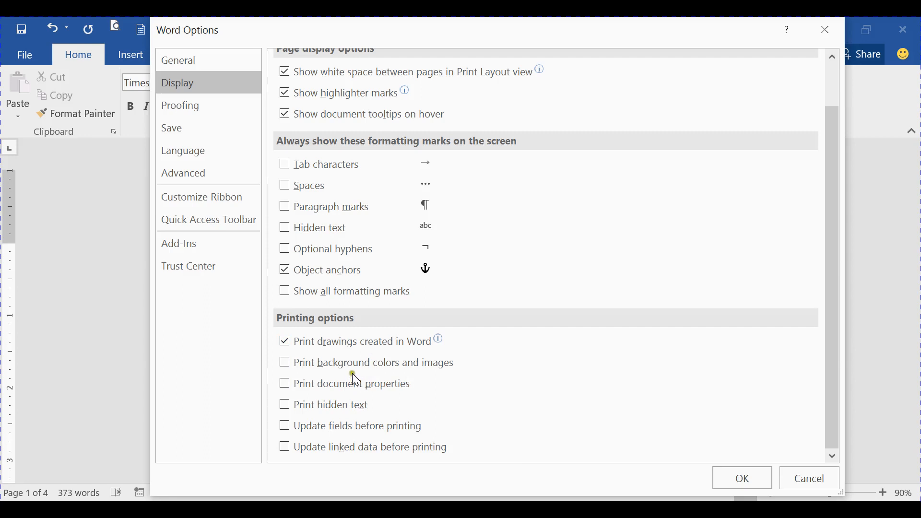
mouse_move(294, 351)
left_click(826, 31)
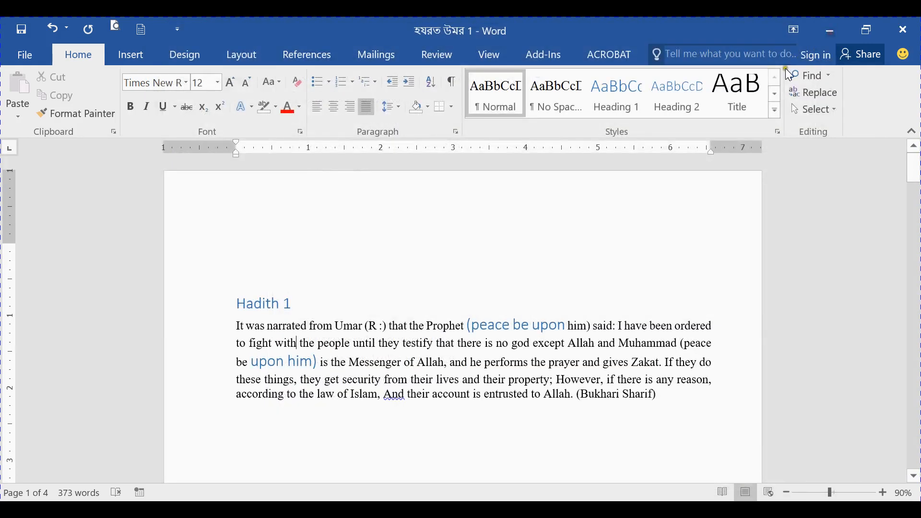
Step: View the page color choices available for the document background, and dismiss them without choosing one
left_click(129, 55)
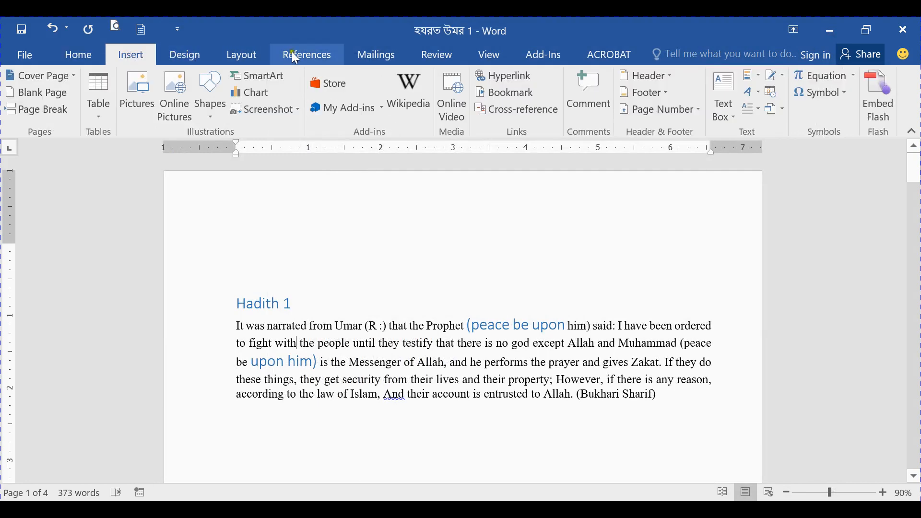
left_click(183, 55)
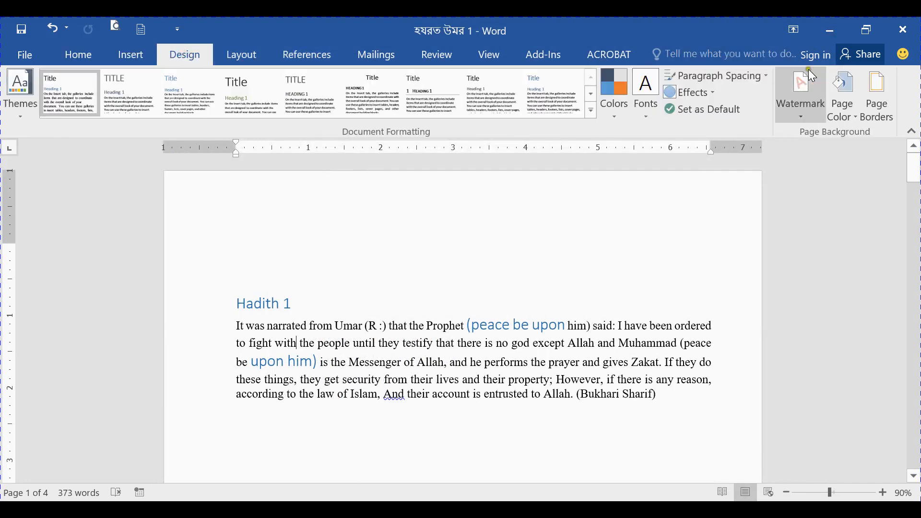
left_click(854, 115)
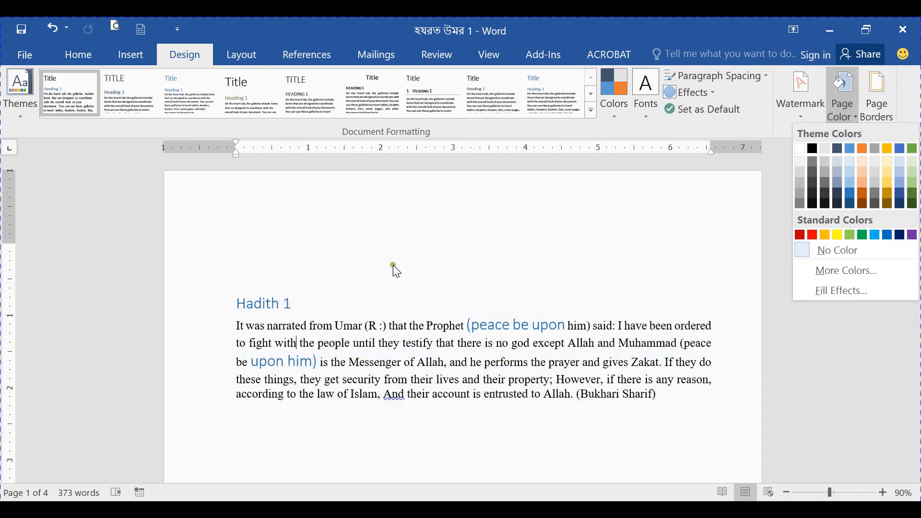
left_click(342, 285)
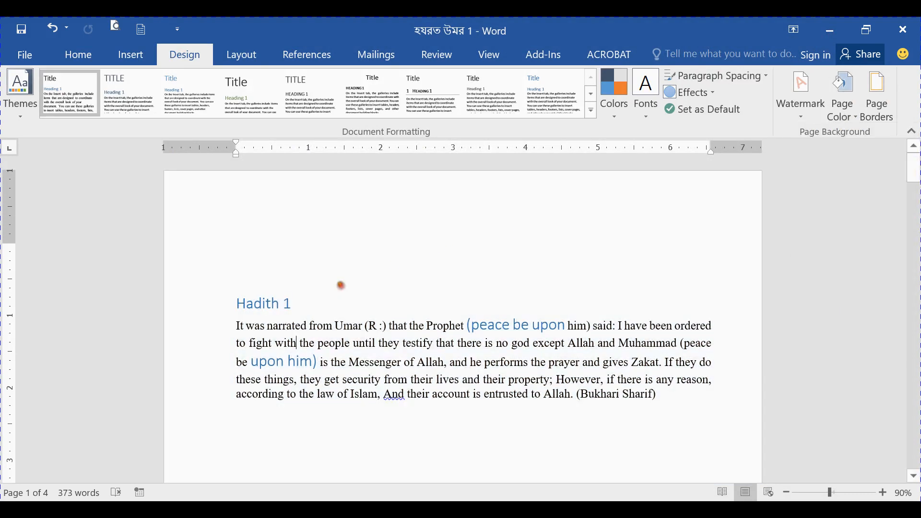
Step: Try out the Print background colors and images and Print document properties options, and close the options without saving
left_click(136, 28)
left_click(188, 87)
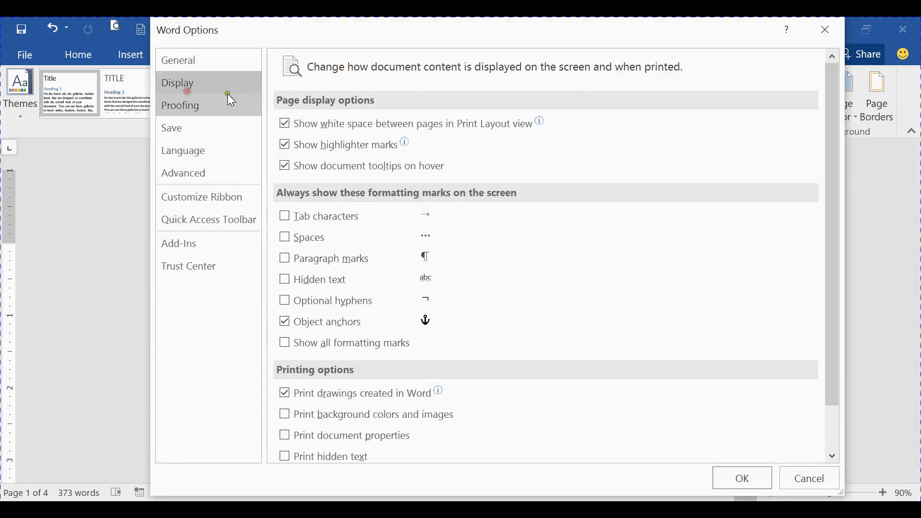
left_click(284, 416)
scroll(446, 322, "down", 1)
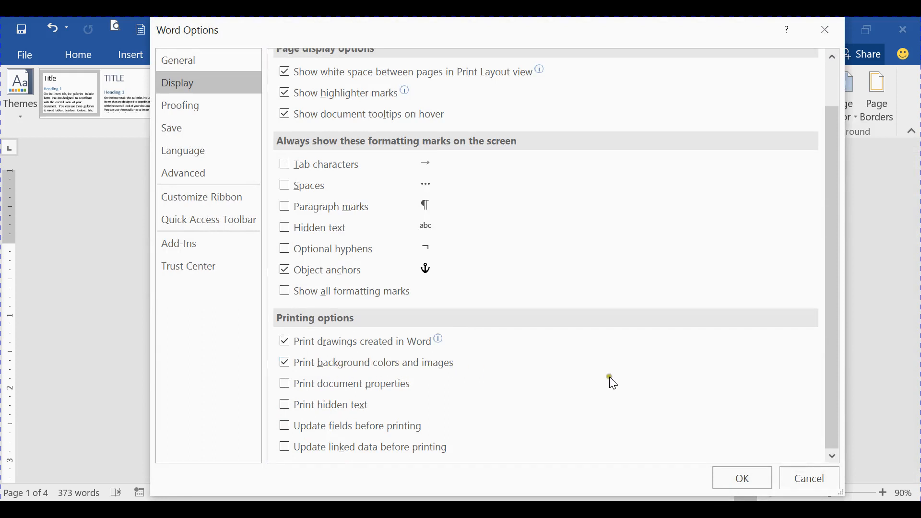
left_click(285, 362)
left_click(286, 384)
left_click(814, 41)
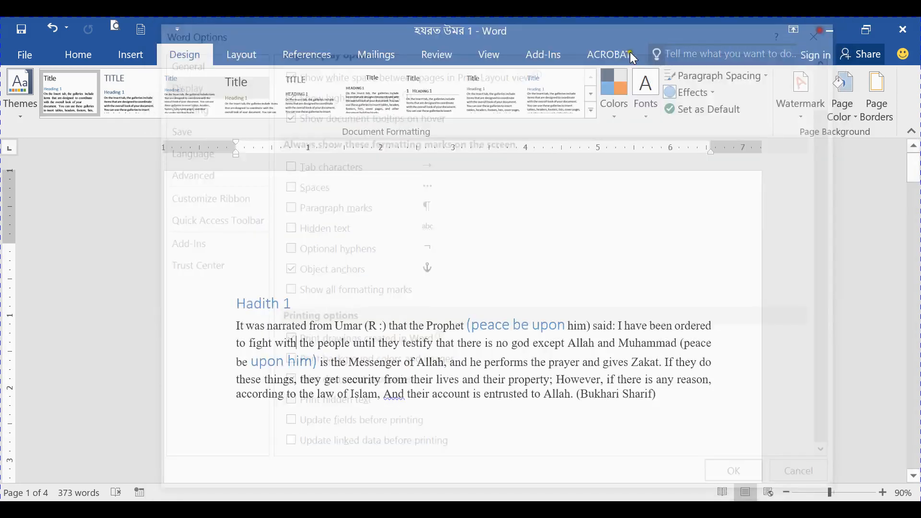
Step: Examine the document's advanced properties, including its summary, statistics and contents, and return to the document
left_click(32, 54)
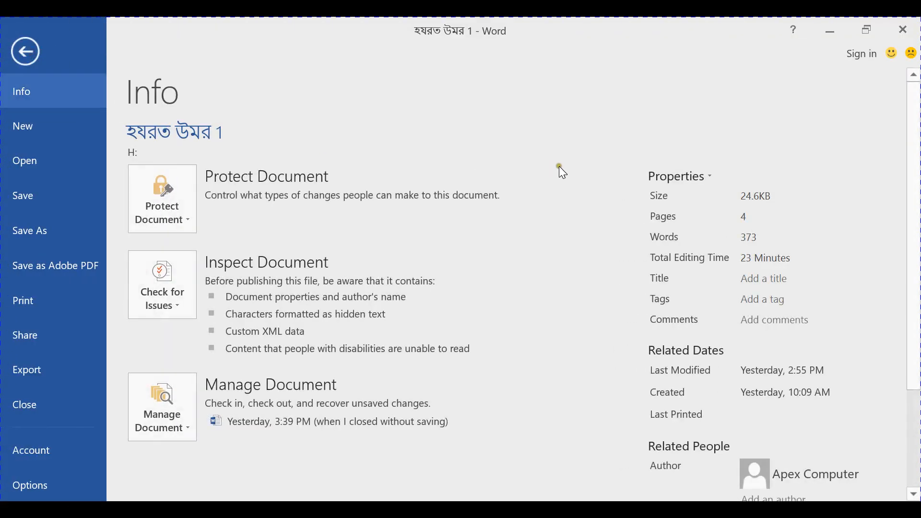
left_click(711, 178)
left_click(694, 208)
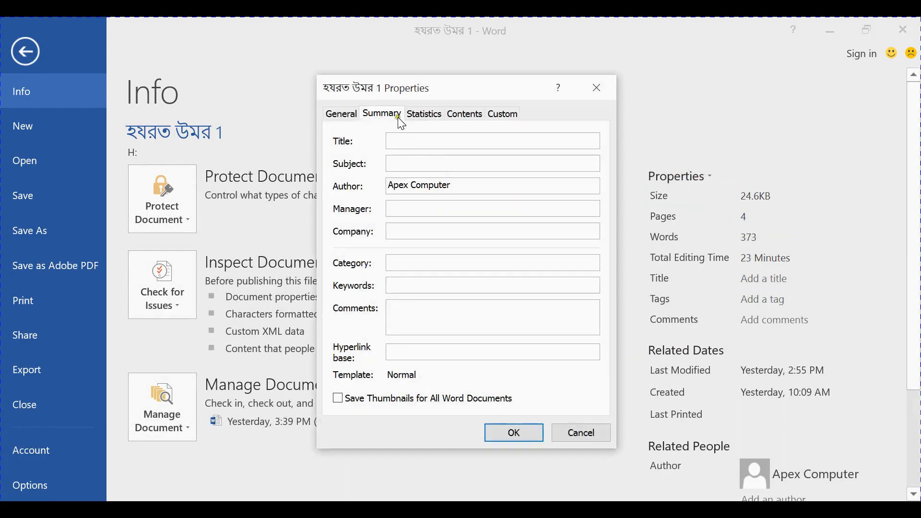
left_click(425, 114)
left_click(463, 113)
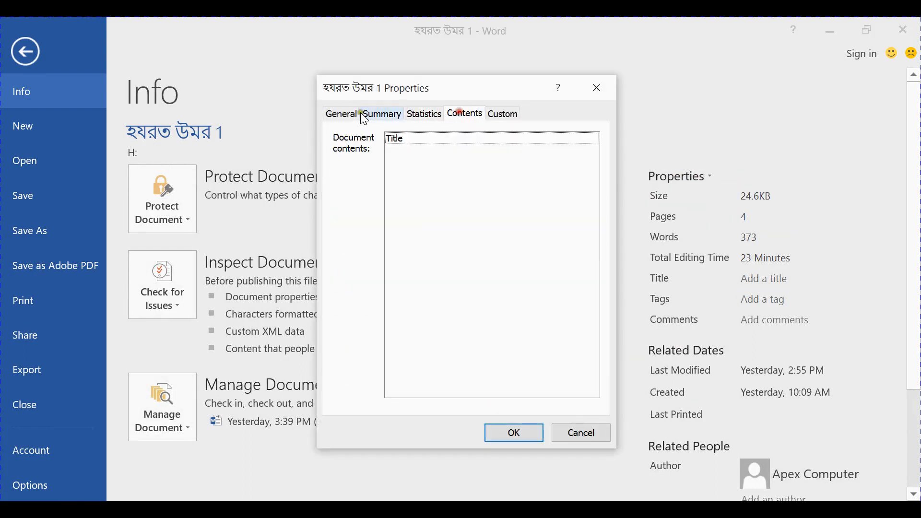
left_click(358, 114)
left_click(597, 87)
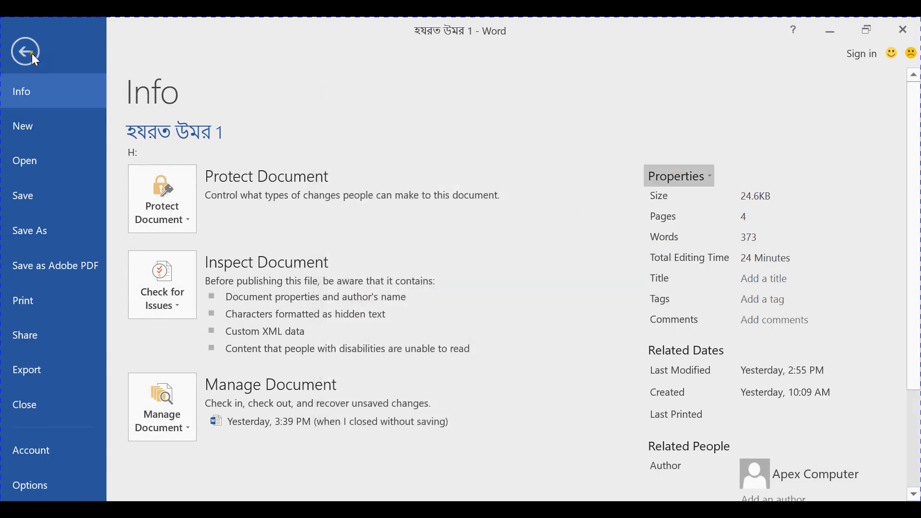
left_click(26, 51)
Step: Examine the Print hidden text option among the printing options, moving the options window aside to see the document, and close it
left_click(140, 30)
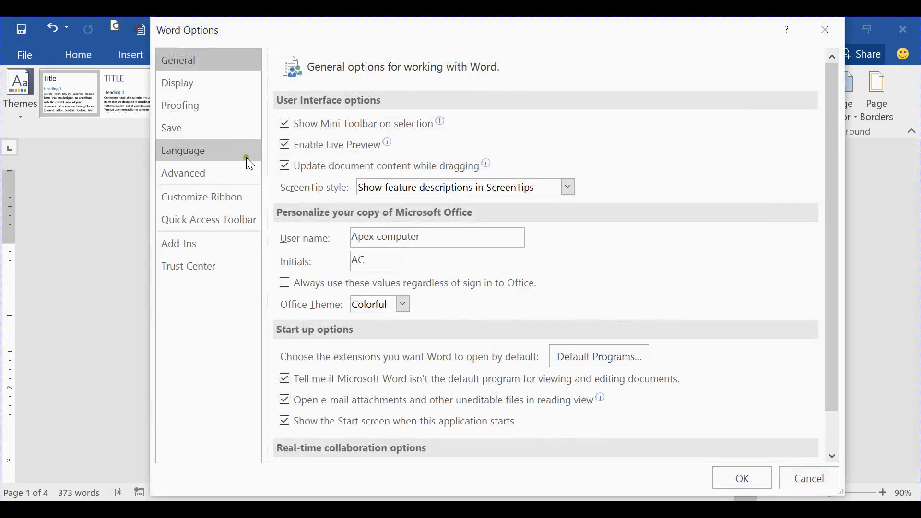
left_click(191, 88)
scroll(393, 402, "down", 3)
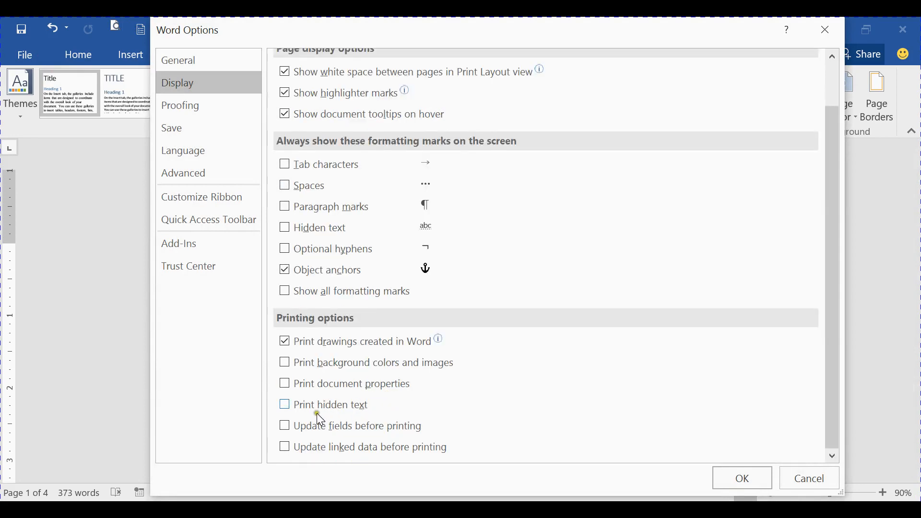
left_click_drag(451, 30, 716, 30)
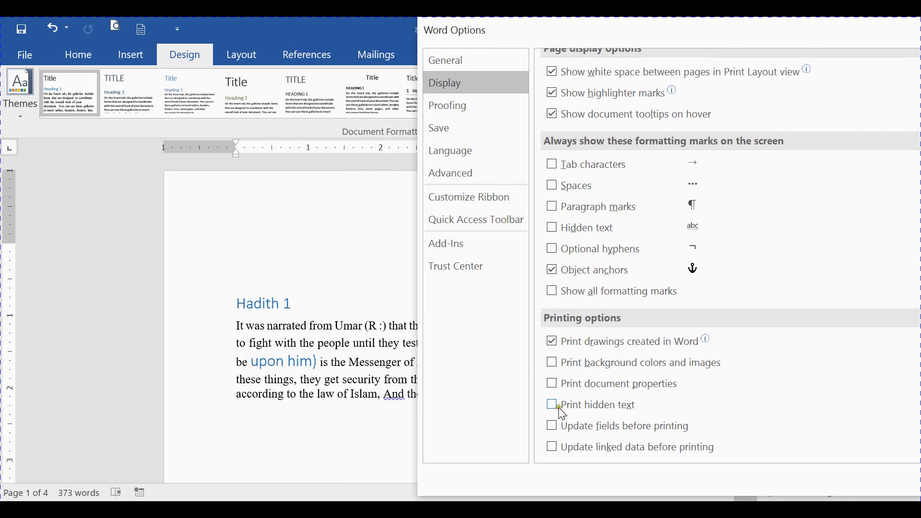
left_click_drag(704, 35, 540, 34)
left_click(849, 479)
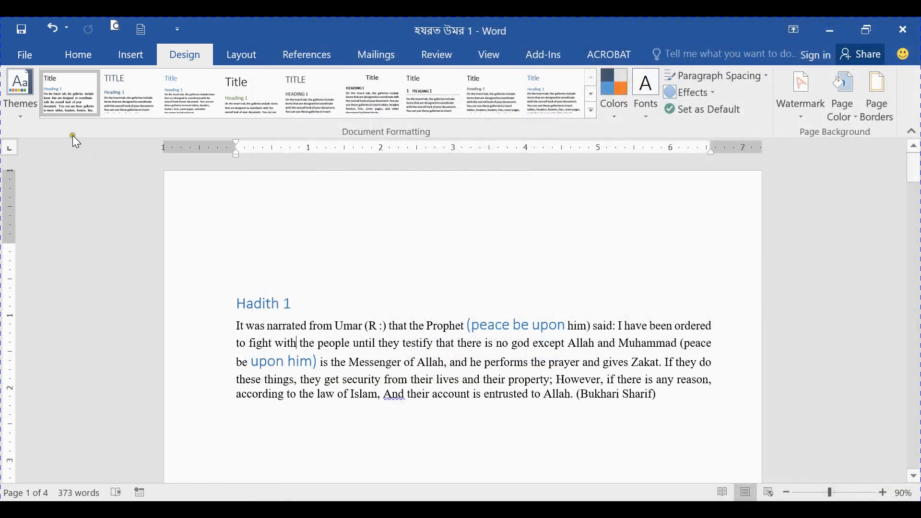
Step: Turn off the Print hidden text option in the display settings and save the options
left_click(27, 53)
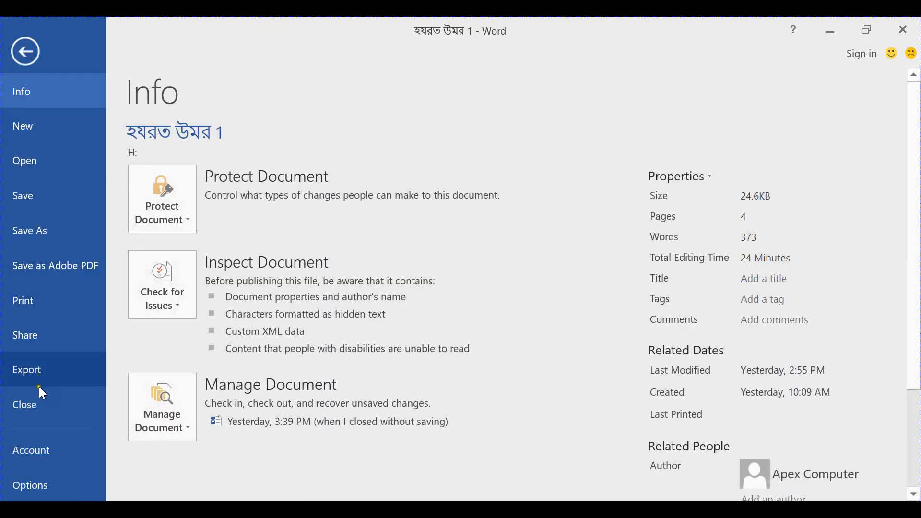
left_click(25, 51)
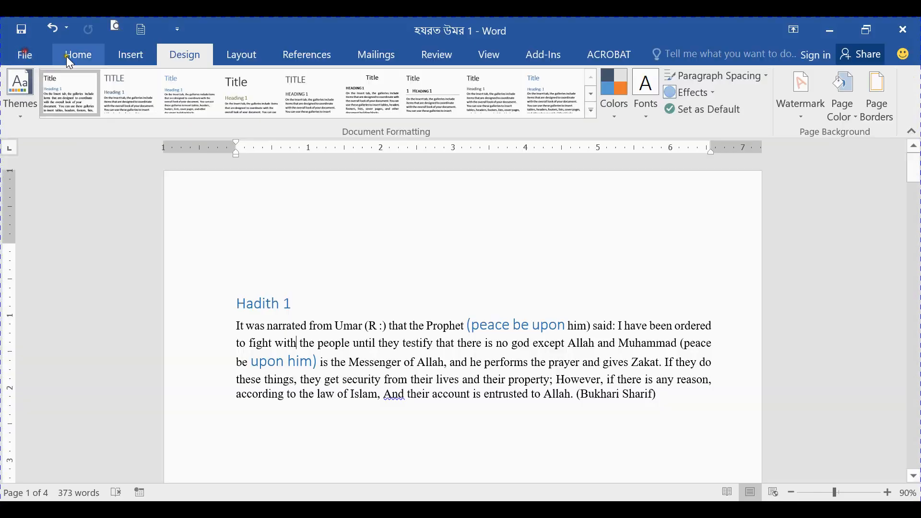
left_click(135, 28)
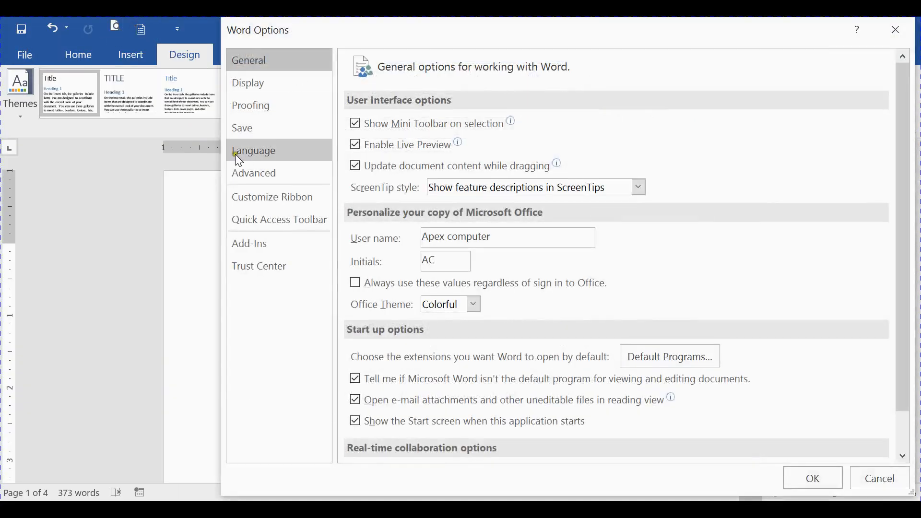
left_click(257, 89)
scroll(523, 336, "down", 2)
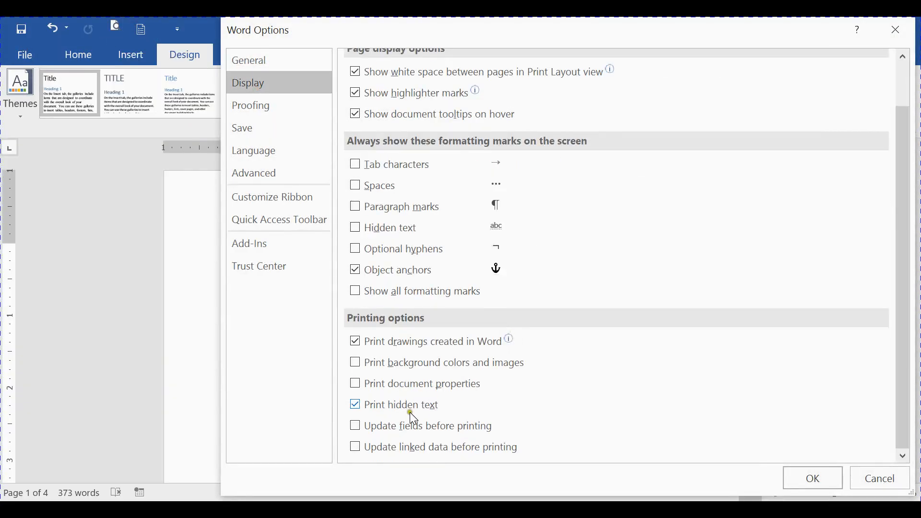
left_click(372, 405)
left_click_drag(635, 33, 577, 33)
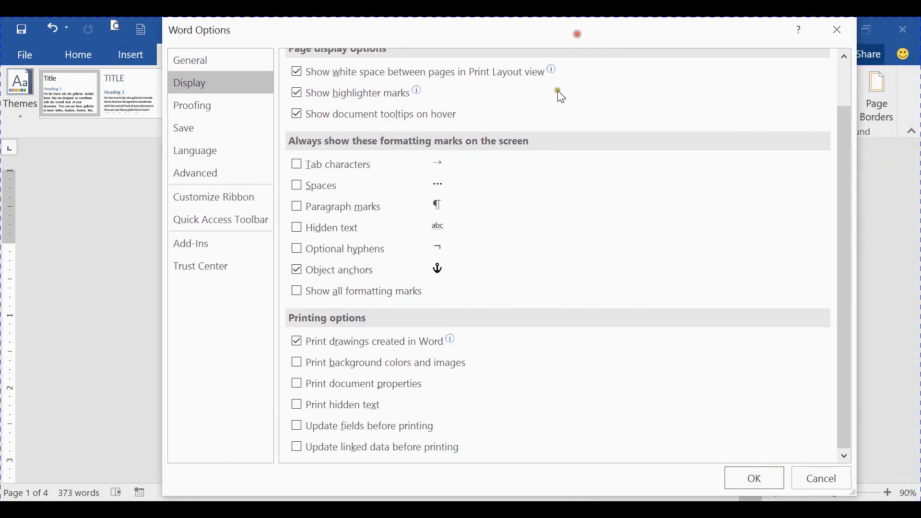
left_click(746, 474)
Step: View the Update fields before printing option among the printing options, and close the options without saving
left_click(143, 30)
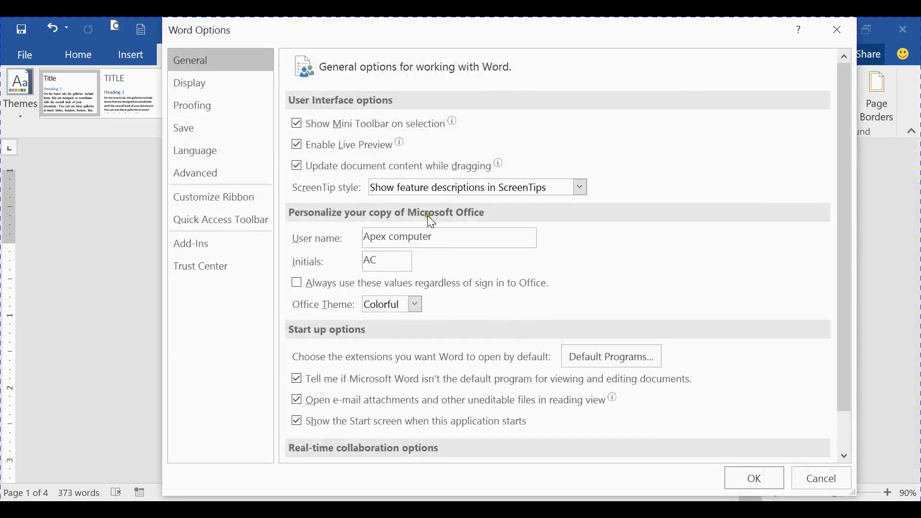
left_click(192, 78)
scroll(436, 288, "down", 2)
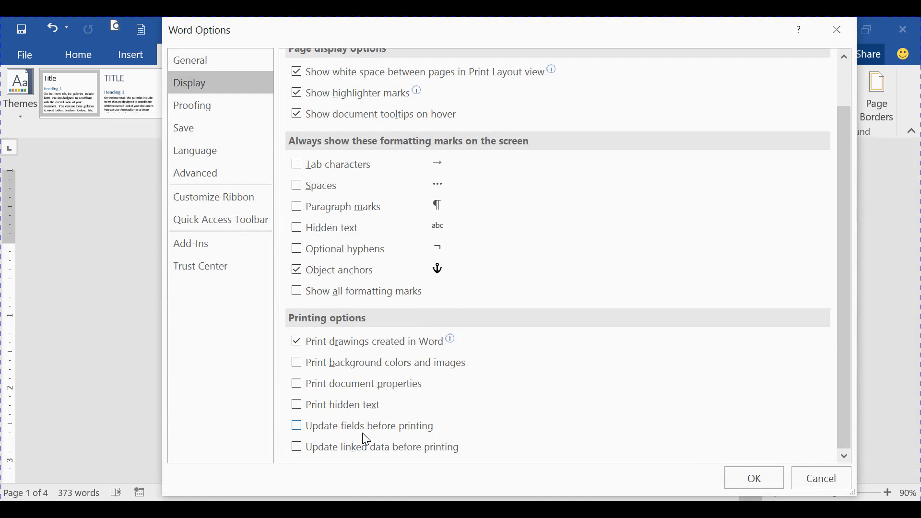
left_click(837, 29)
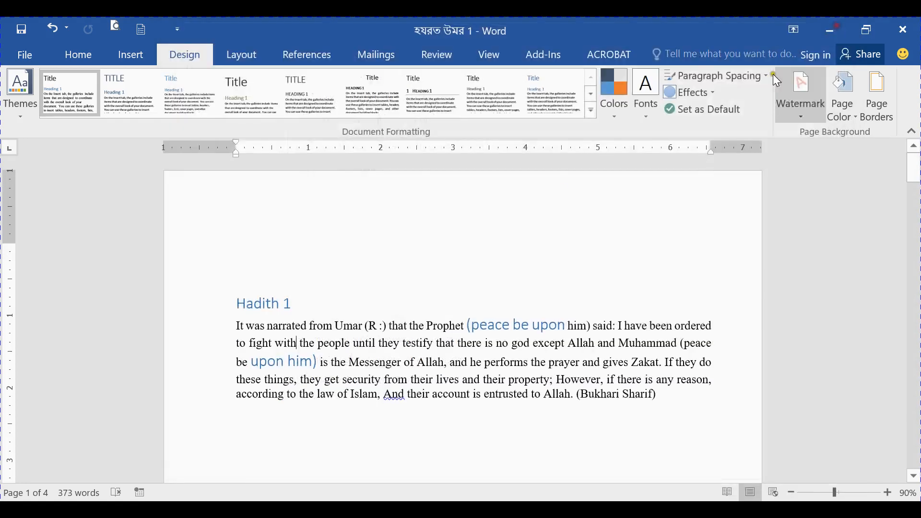
Step: Insert an Automatic Table 1 table of contents on the blank line above the Hadith 1 heading
left_click(234, 209)
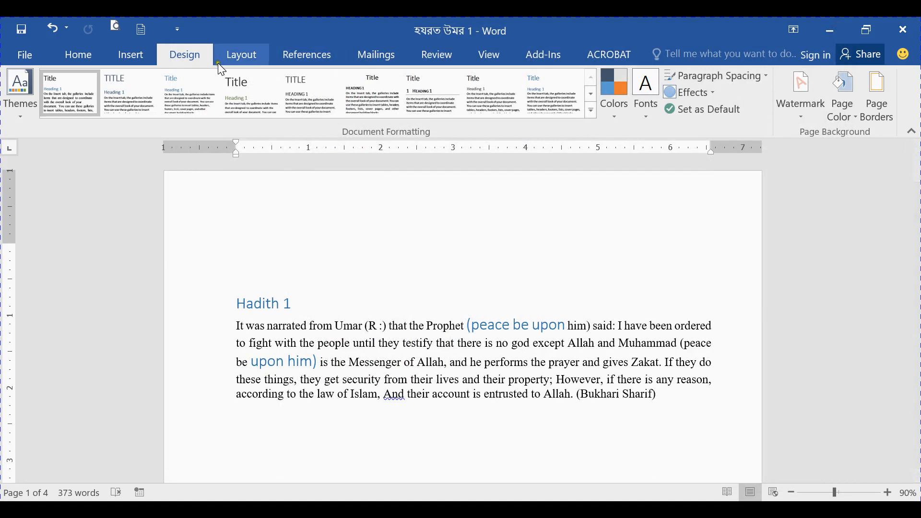
left_click(281, 57)
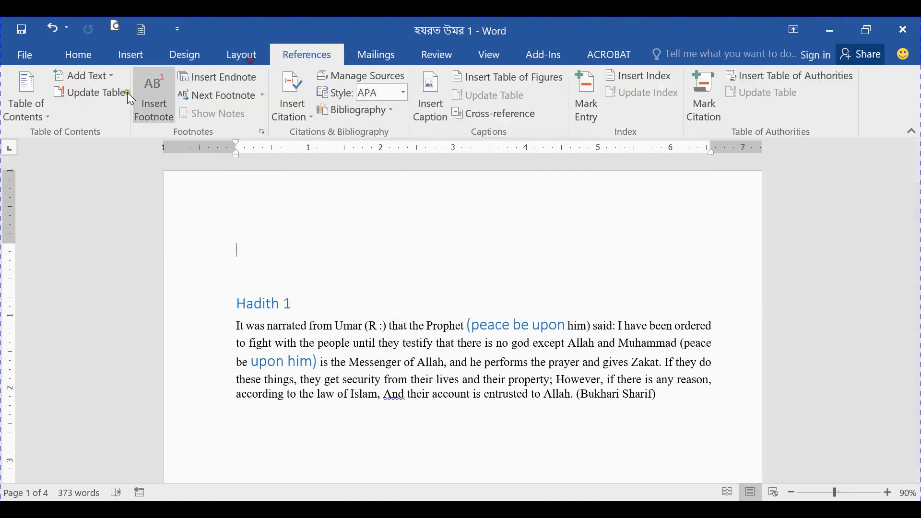
left_click(38, 104)
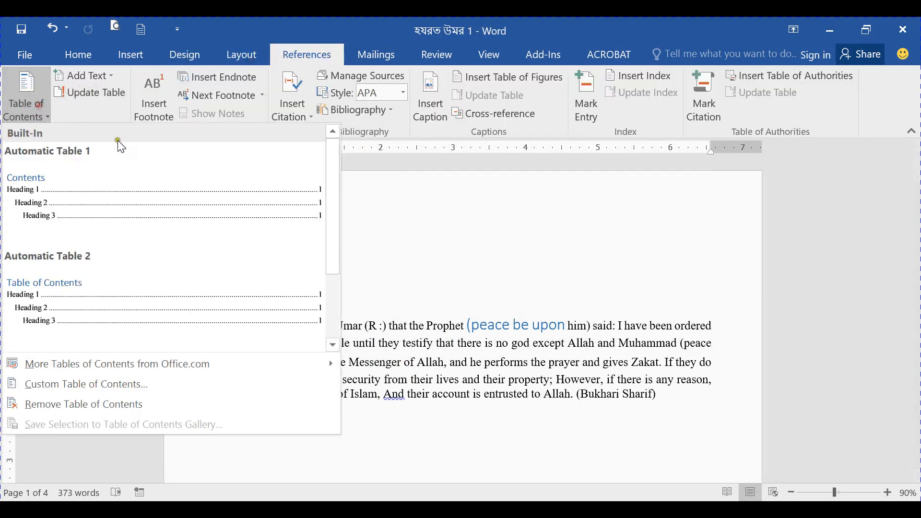
left_click(118, 154)
Step: Copy the Hadith 1 heading with its paragraph, paste it below the original, and return to the document's beginning
scroll(365, 306, "down", 1)
scroll(365, 306, "down", 3)
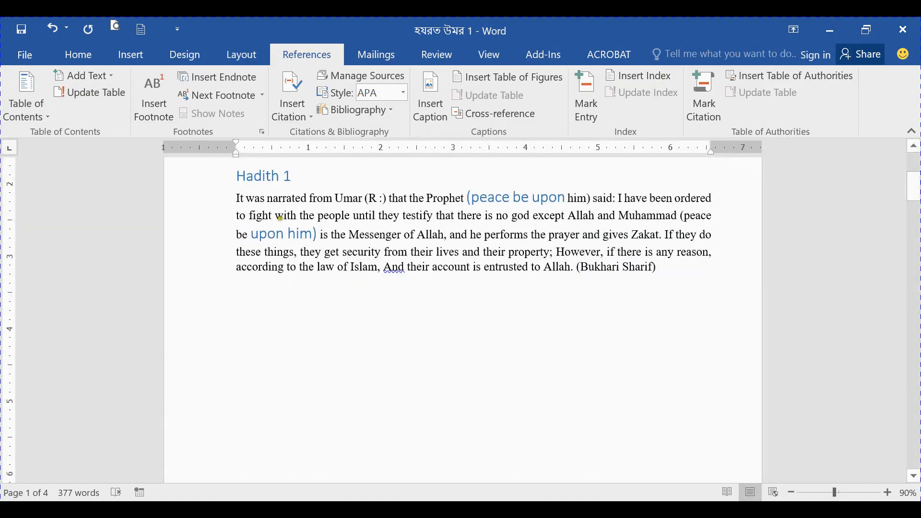
left_click_drag(235, 175, 659, 281)
key("ctrl+c")
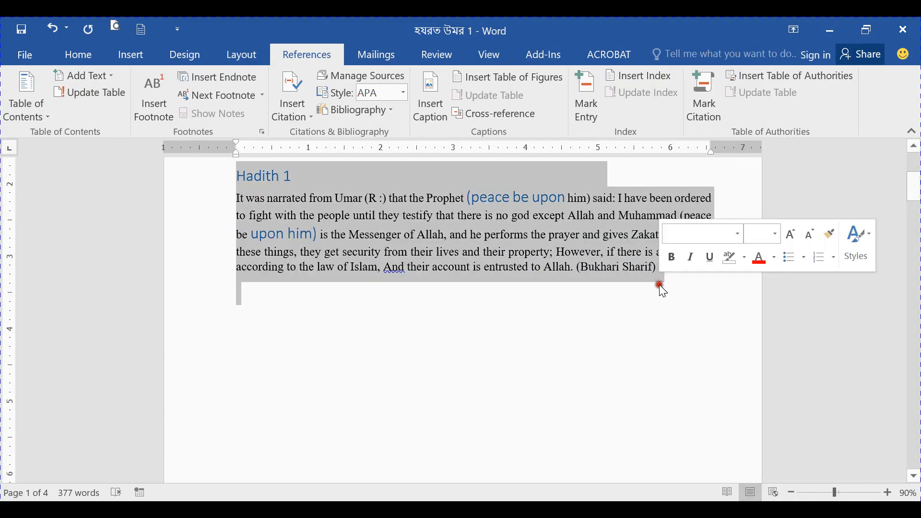
left_click(237, 313)
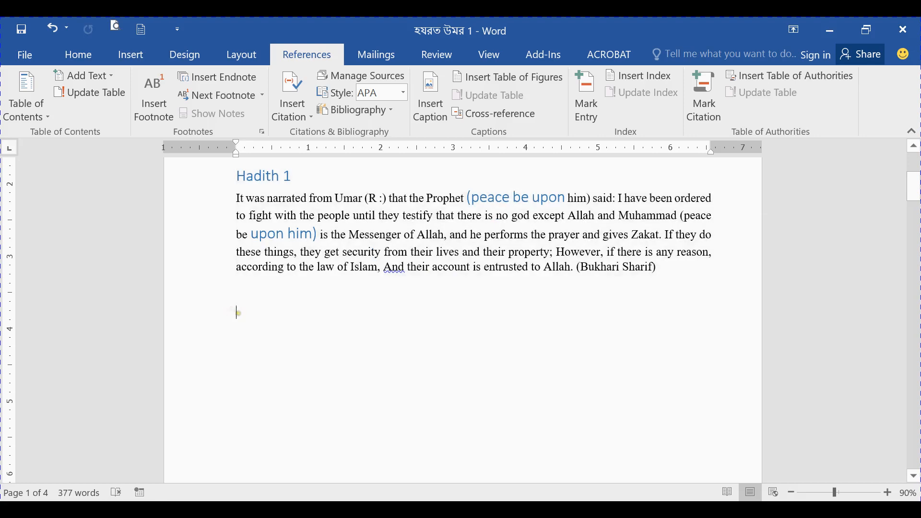
key("ctrl+v")
key("ctrl+Home")
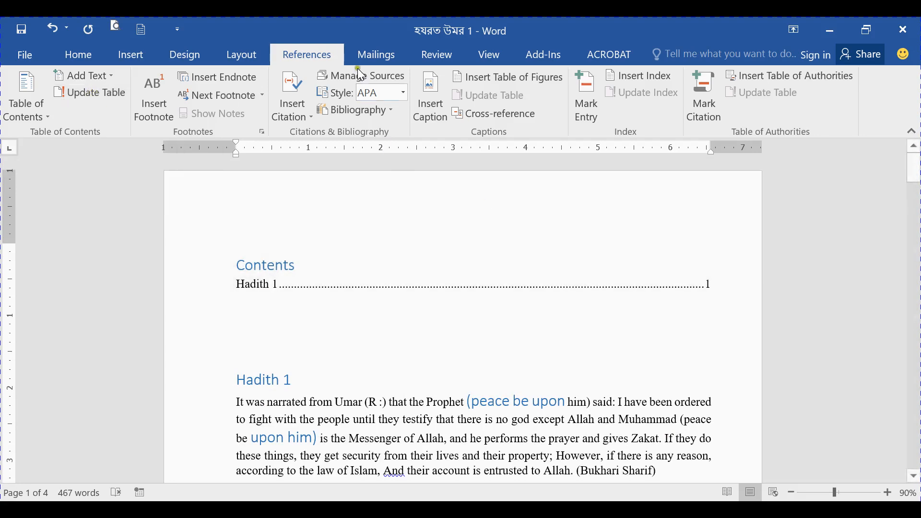
Step: Try out Update fields before printing in the display options, moving the window aside to see the contents table, and close without saving
left_click(145, 33)
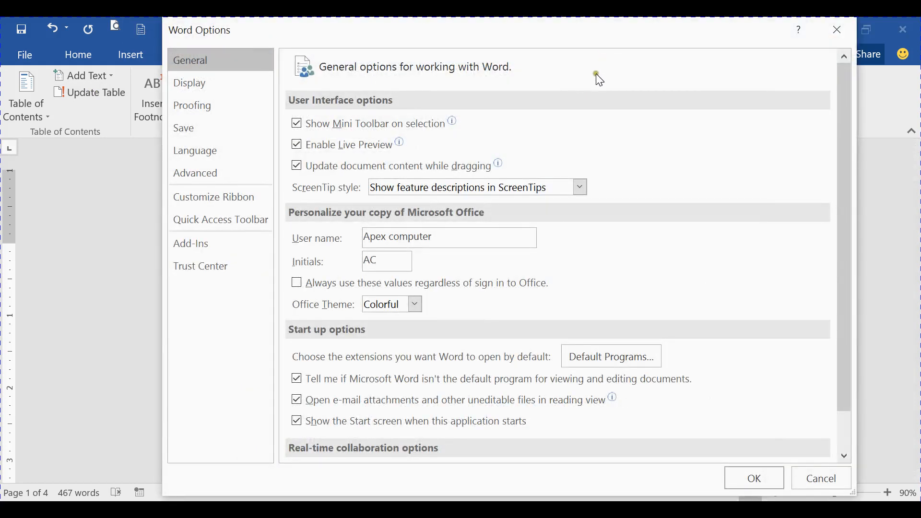
left_click(223, 128)
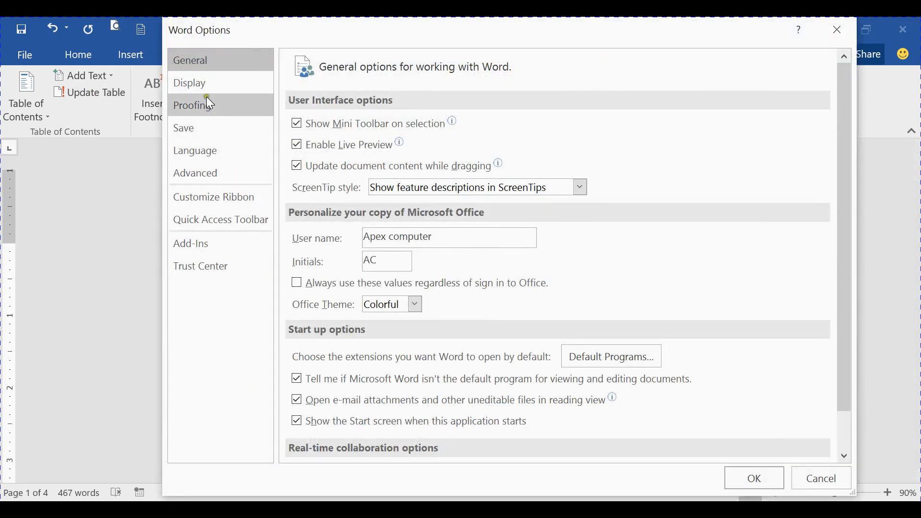
left_click(208, 84)
scroll(381, 255, "down", 2)
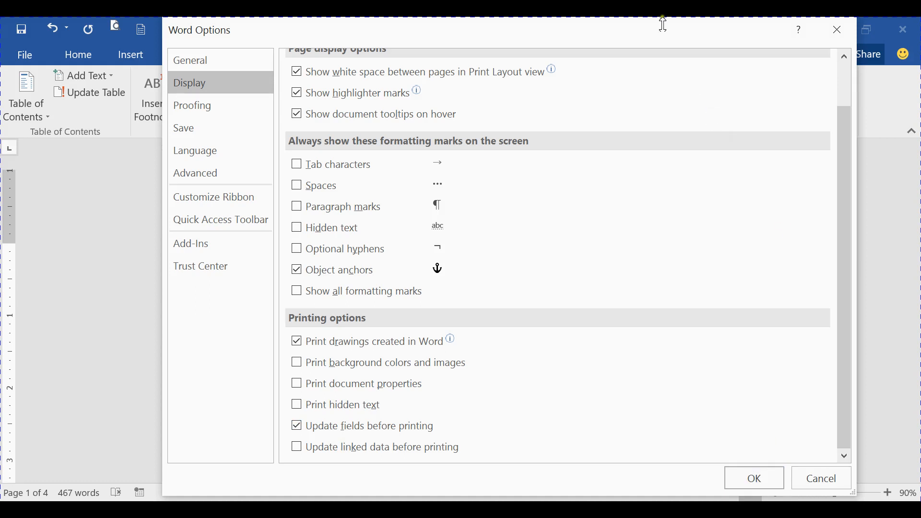
left_click_drag(853, 42, 872, 40)
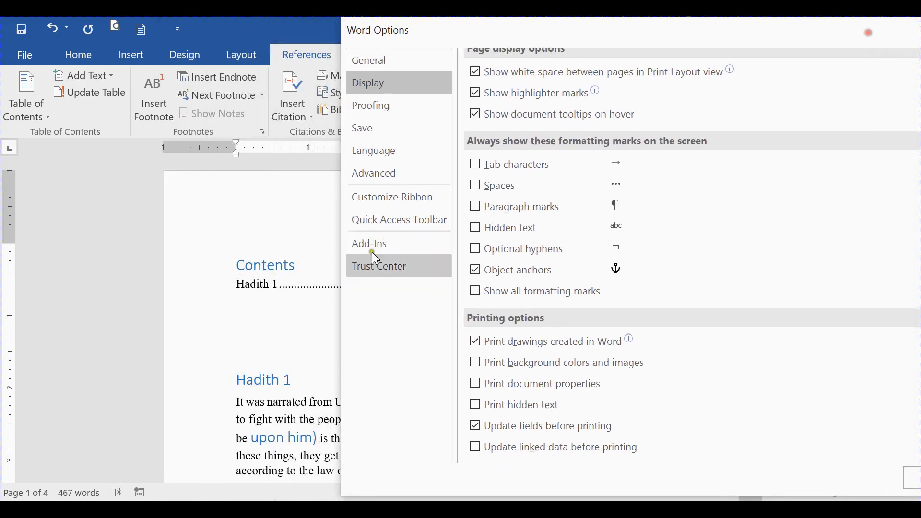
left_click_drag(734, 39, 506, 44)
left_click(787, 35)
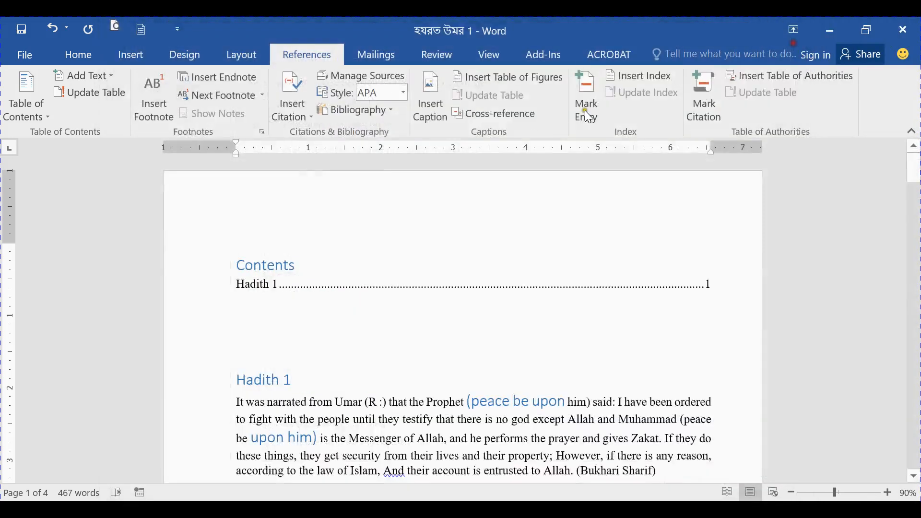
Step: Update the entire table of contents and check its entries against the headings in the document
left_click(313, 286)
left_click(308, 232)
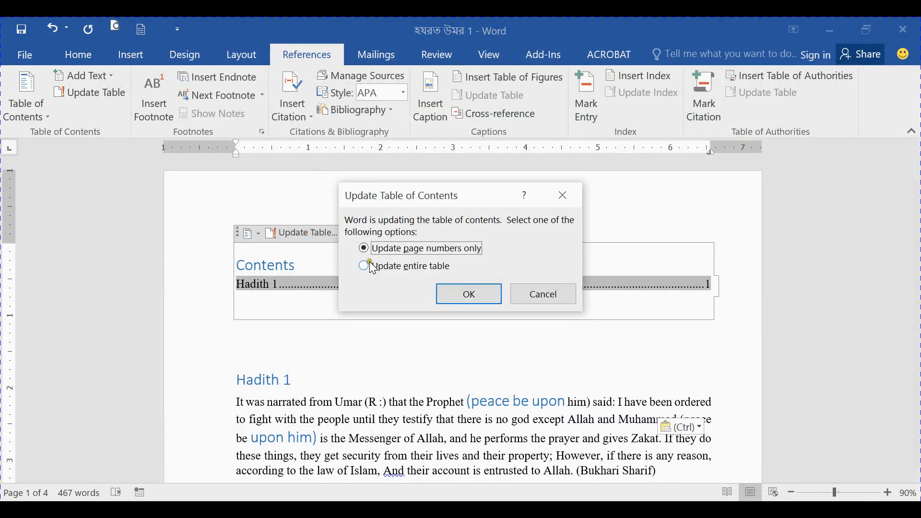
left_click(363, 264)
left_click(465, 293)
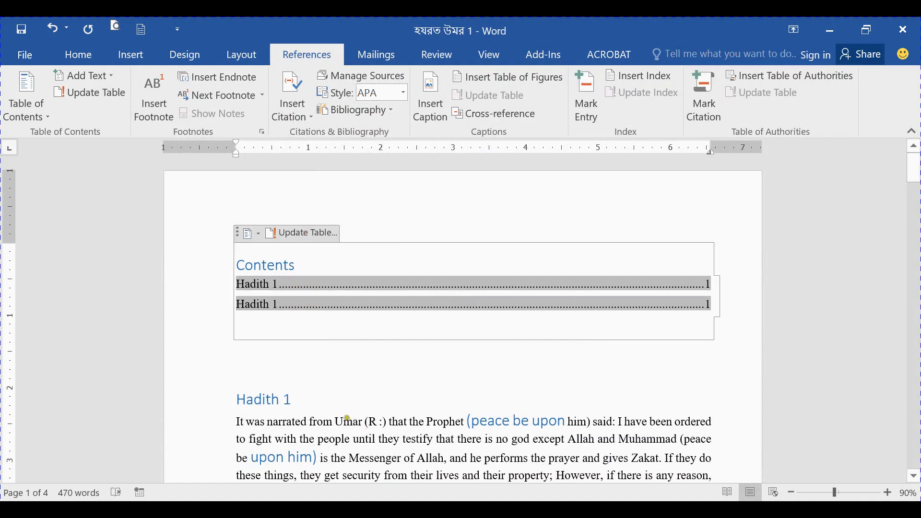
scroll(326, 365, "down", 4)
scroll(289, 304, "up", 4)
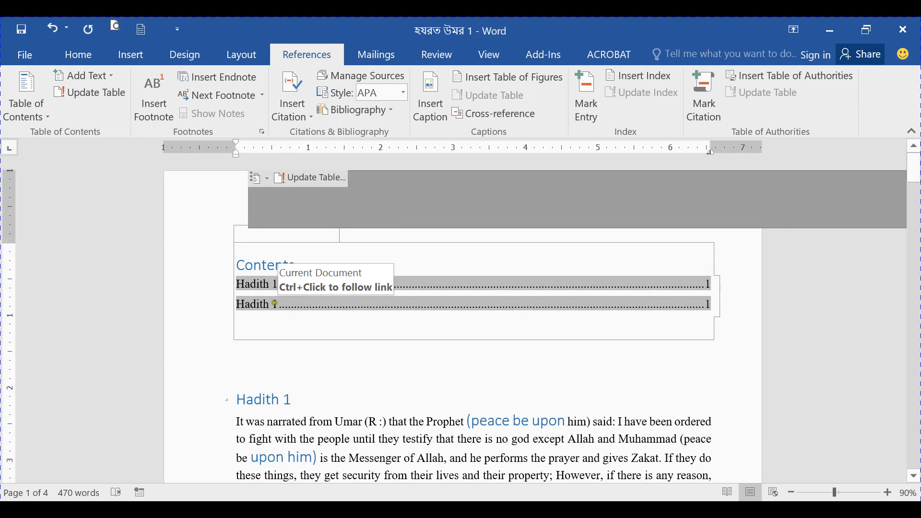
Step: Reopen the display options and turn Update fields before printing on and off again
left_click(142, 32)
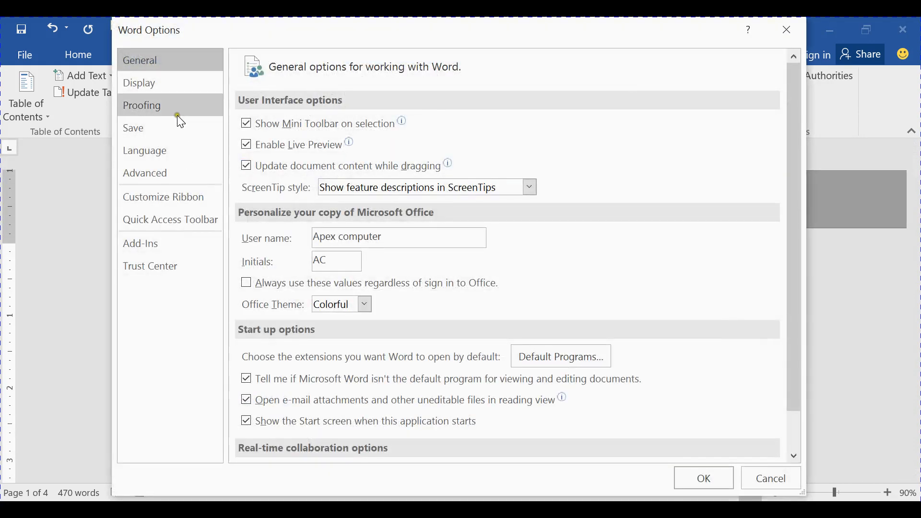
left_click(163, 88)
scroll(480, 274, "down", 2)
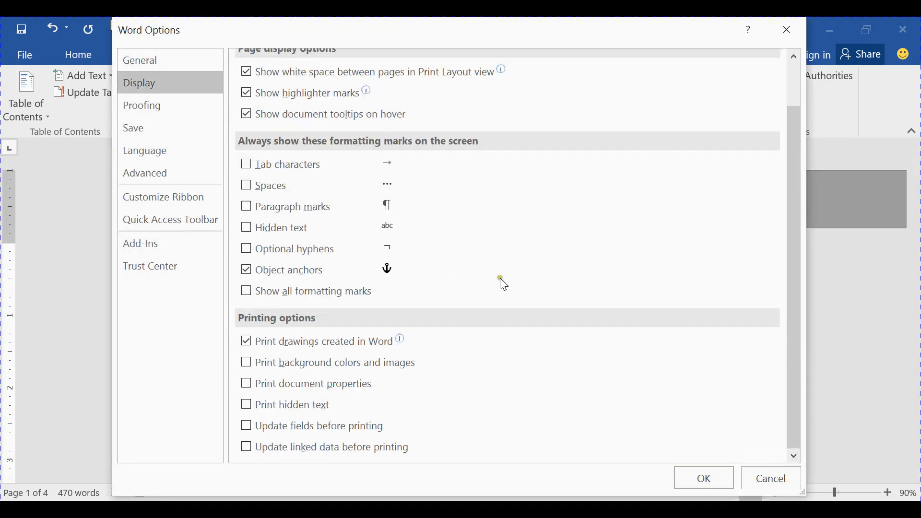
left_click(331, 425)
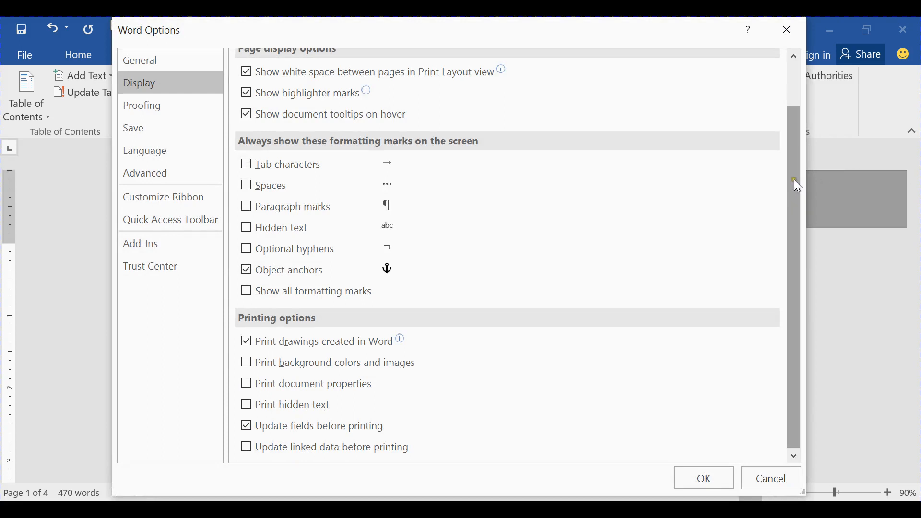
left_click(285, 426)
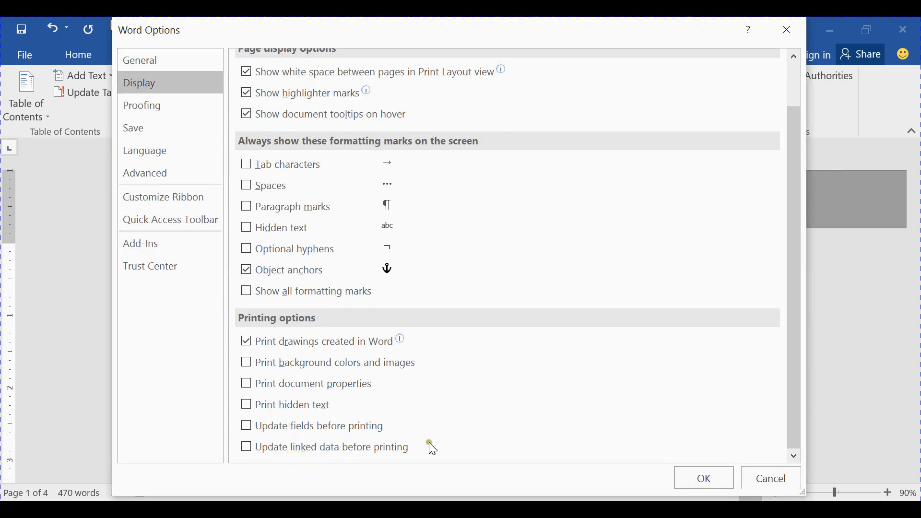
mouse_move(795, 235)
left_mouse_down()
mouse_move(798, 174)
mouse_move(792, 252)
left_mouse_up()
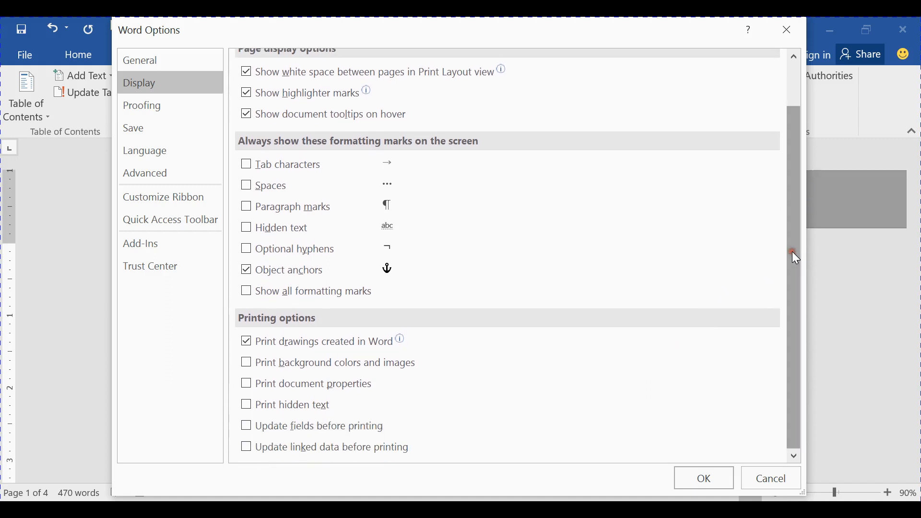